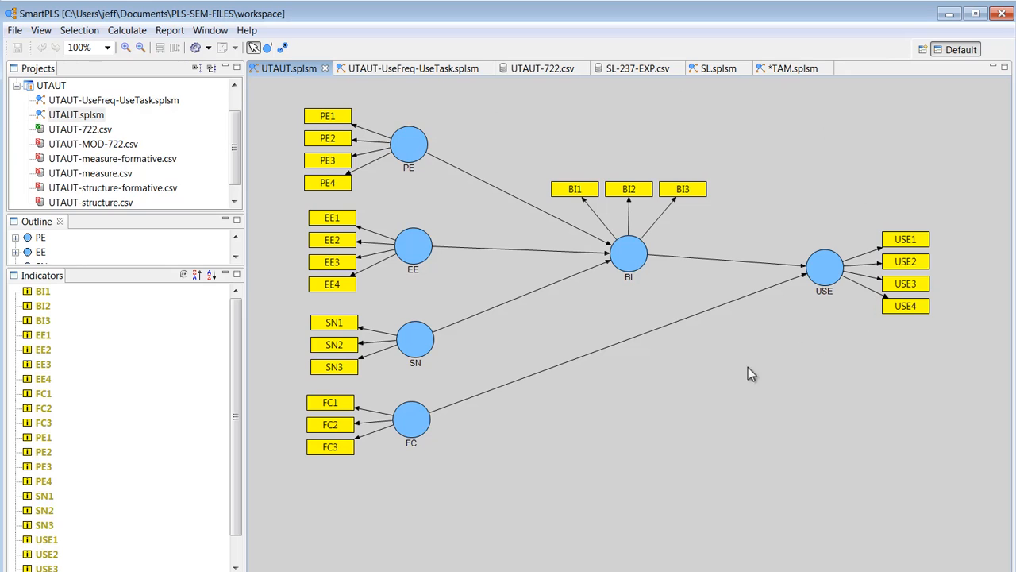
- Reposition the BI construct with its indicators slightly higher and further right in the UTAUT path model
{"action": "left_click_drag", "start_coordinate": [635, 271], "coordinate": [648, 246]}
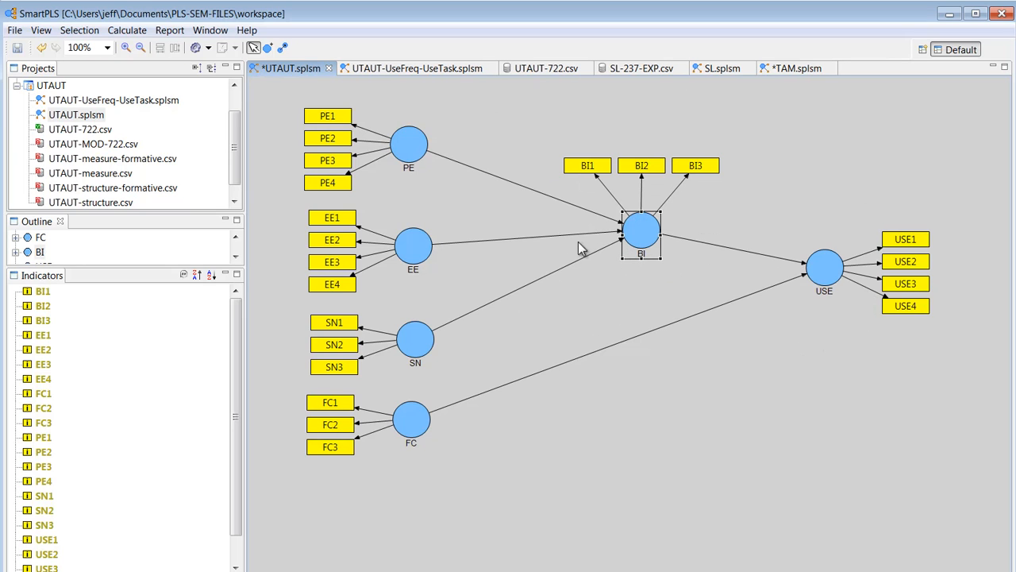
{"action": "left_click", "coordinate": [727, 418]}
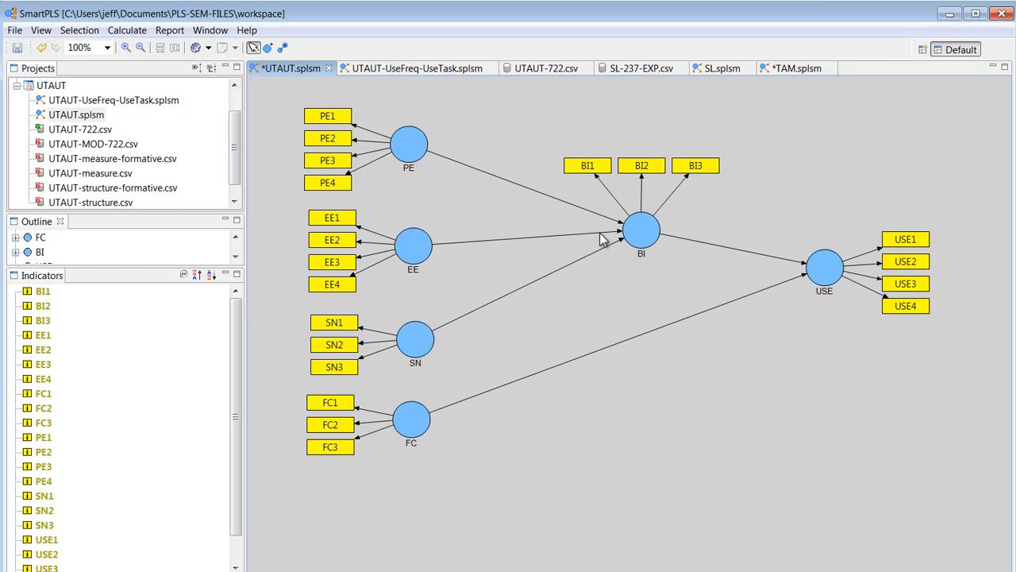
- Compare the UTAUT.splsm model with the UTAUT-UseFreq-UseTask.splsm model by opening each in turn, ending on UTAUT-UseFreq-UseTask.splsm
{"action": "double_click", "coordinate": [117, 101]}
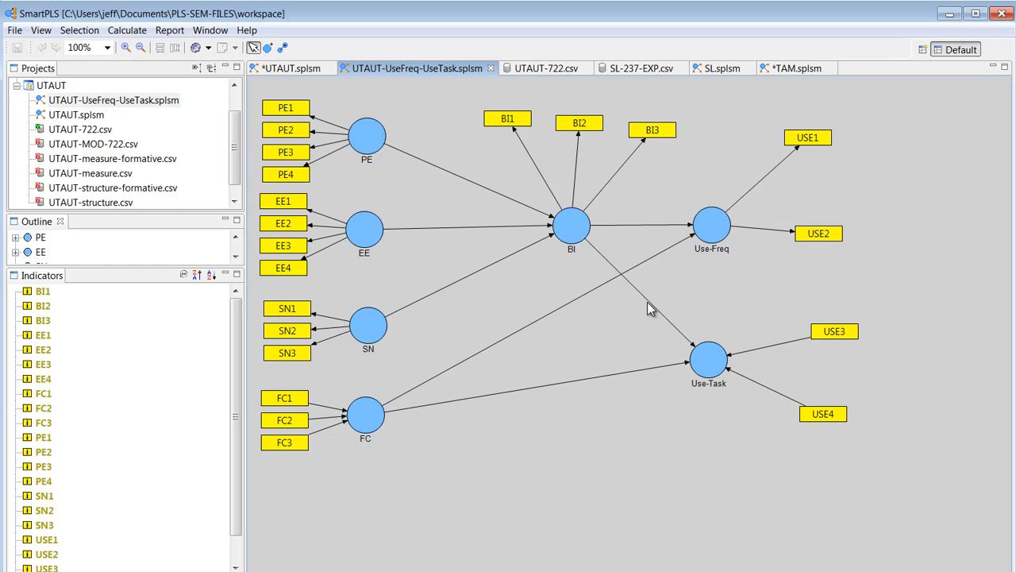
{"action": "left_click", "coordinate": [85, 117]}
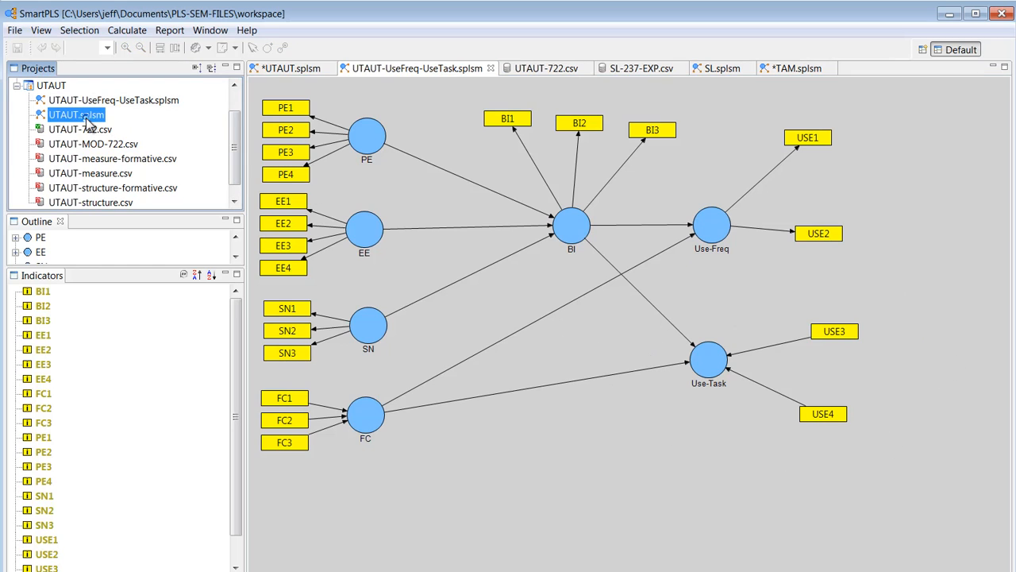
{"action": "double_click", "coordinate": [93, 119]}
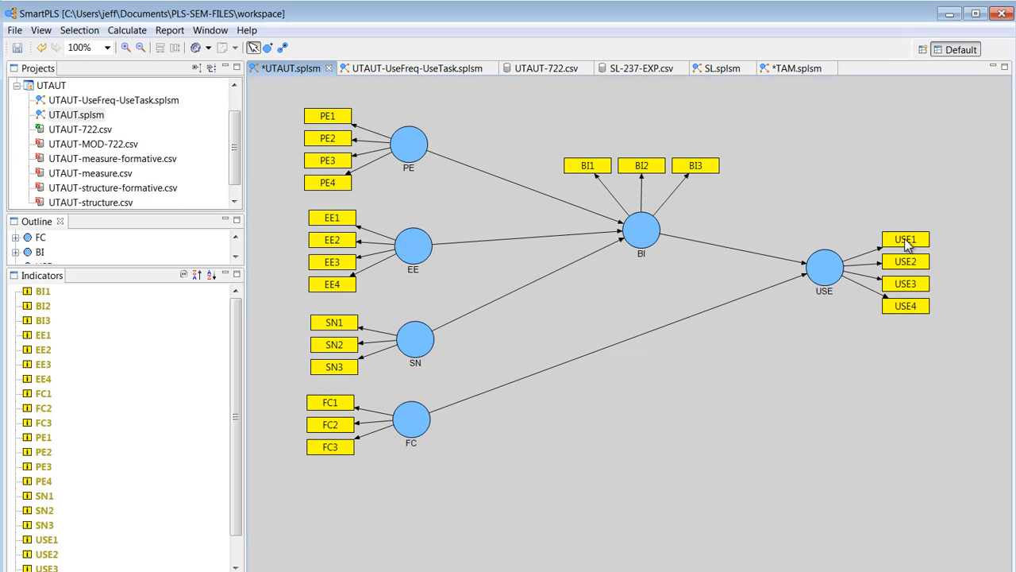
{"action": "double_click", "coordinate": [127, 101]}
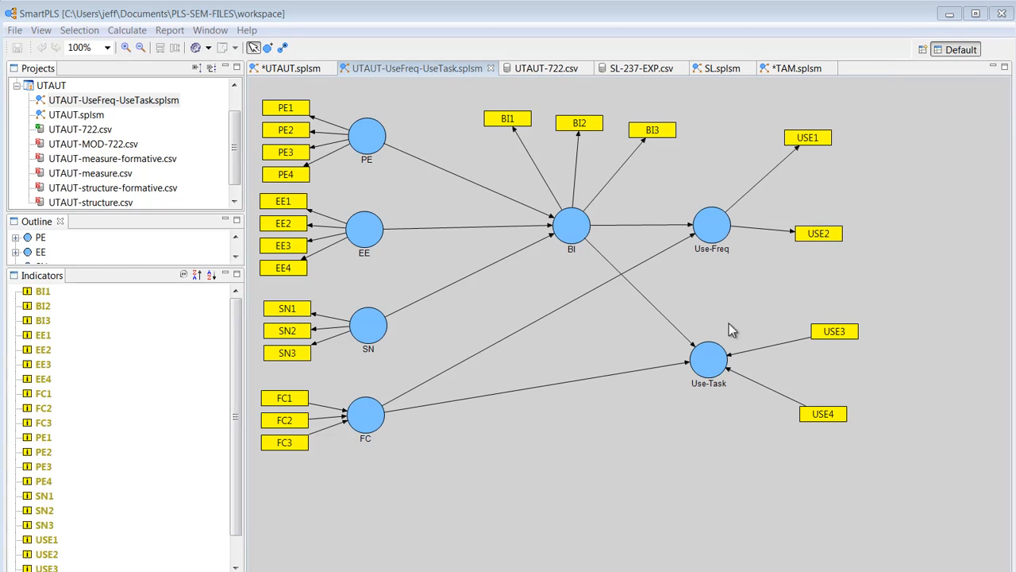
- Switch to the PLS Path Modeling Online page in Firefox and upload UTAUT-722.csv from the UTAUT workspace folder as the data file
{"action": "left_click", "coordinate": [951, 15]}
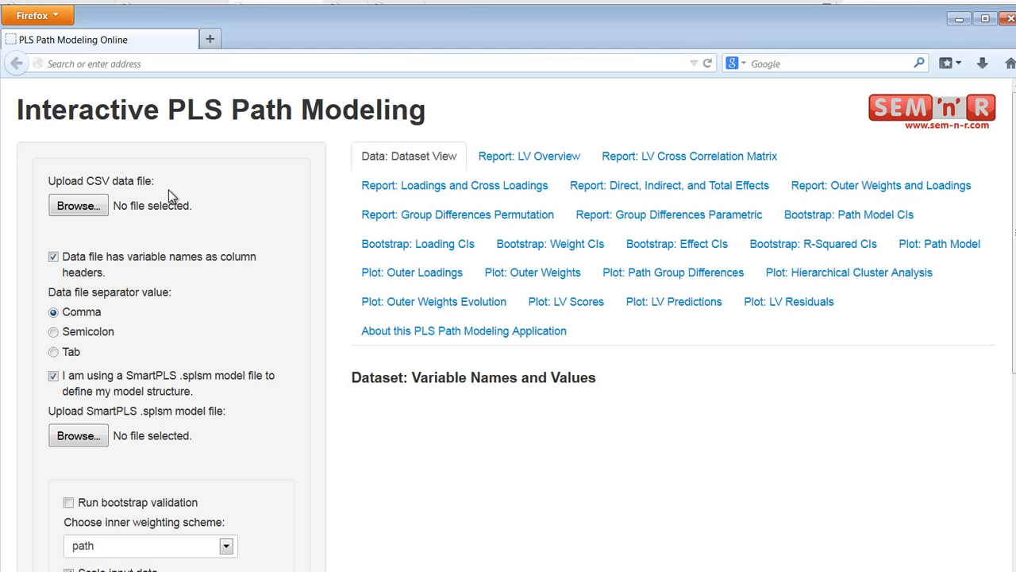
{"action": "left_click", "coordinate": [77, 206]}
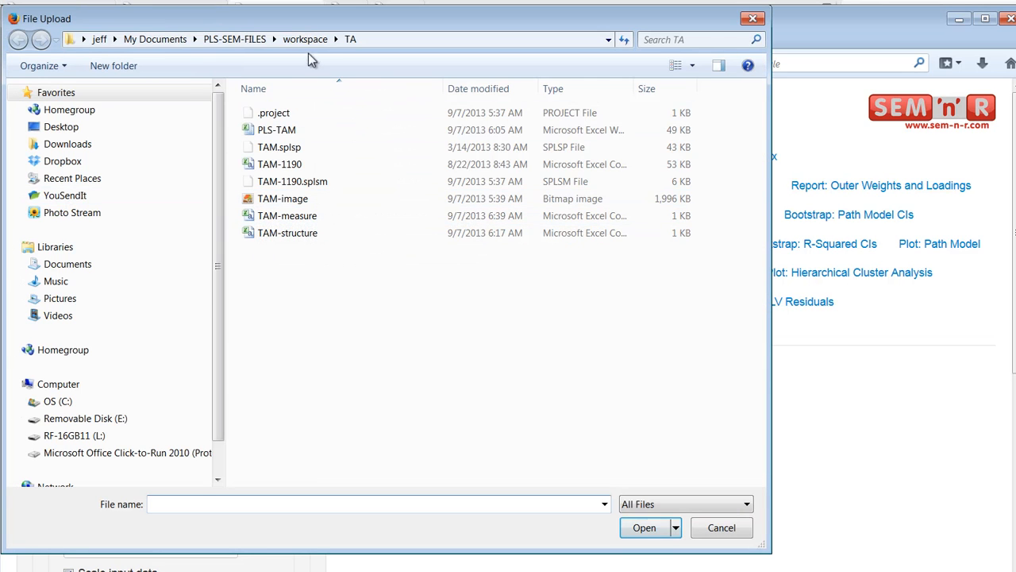
{"action": "left_click", "coordinate": [305, 39]}
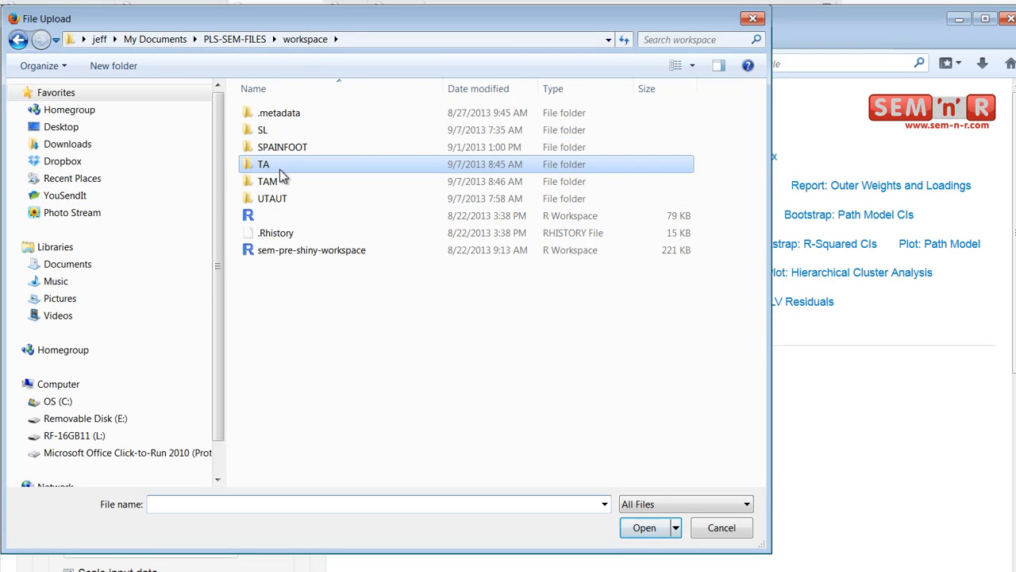
{"action": "double_click", "coordinate": [272, 200]}
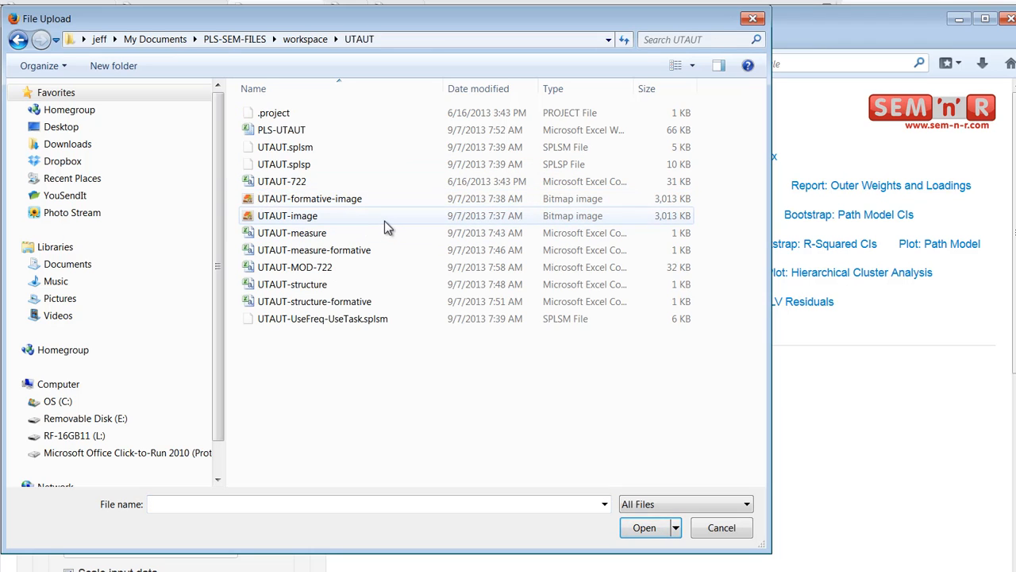
{"action": "left_click", "coordinate": [270, 185]}
{"action": "left_click", "coordinate": [644, 527]}
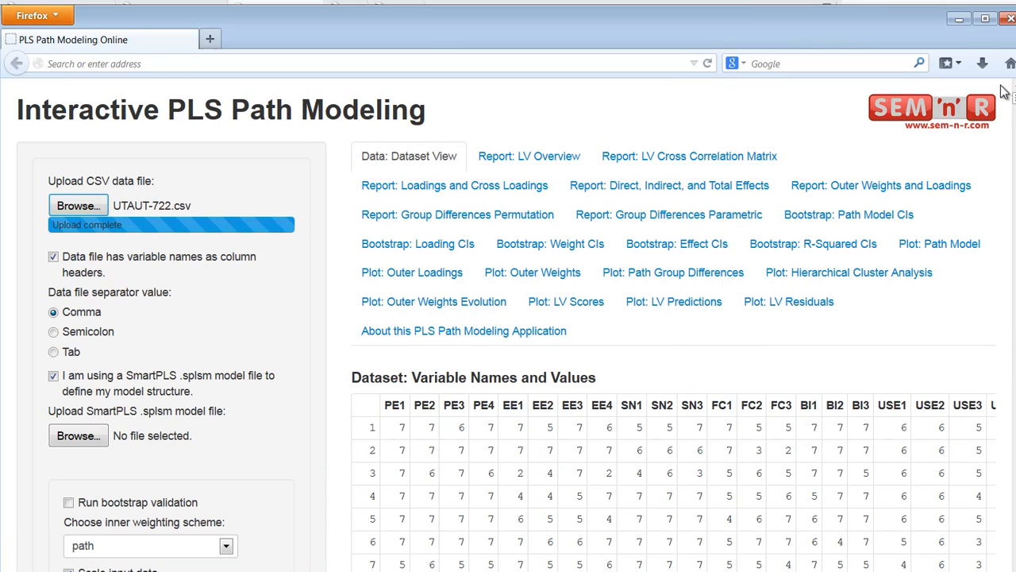
- Look through the uploaded dataset down to its last row and across to its last variable column, returning to the page's beginning
{"action": "scroll", "coordinate": [1013, 95], "scroll_direction": "down", "scroll_amount": 4}
{"action": "left_click_drag", "start_coordinate": [1014, 107], "coordinate": [994, 570]}
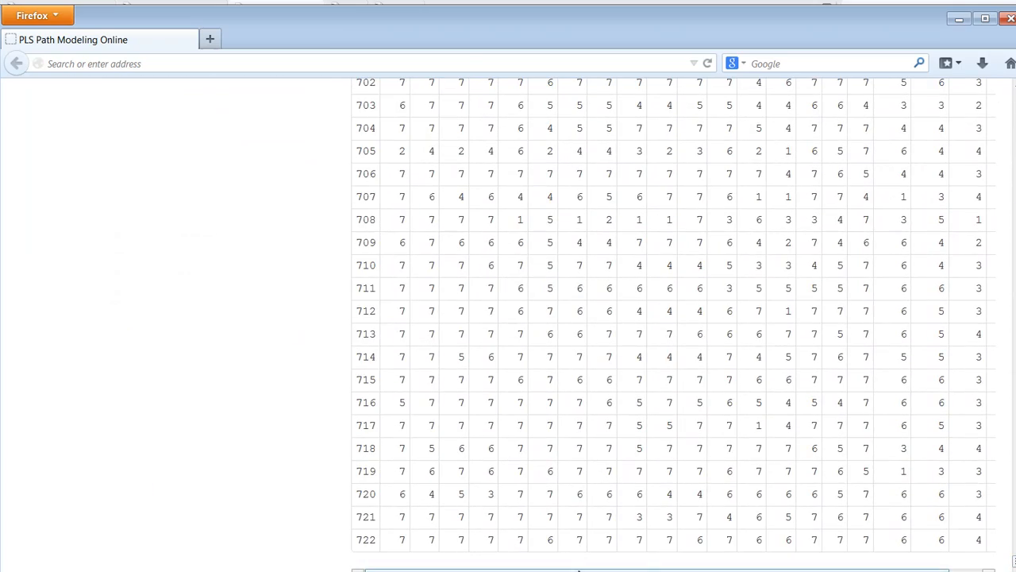
{"action": "left_click_drag", "start_coordinate": [546, 570], "coordinate": [577, 569]}
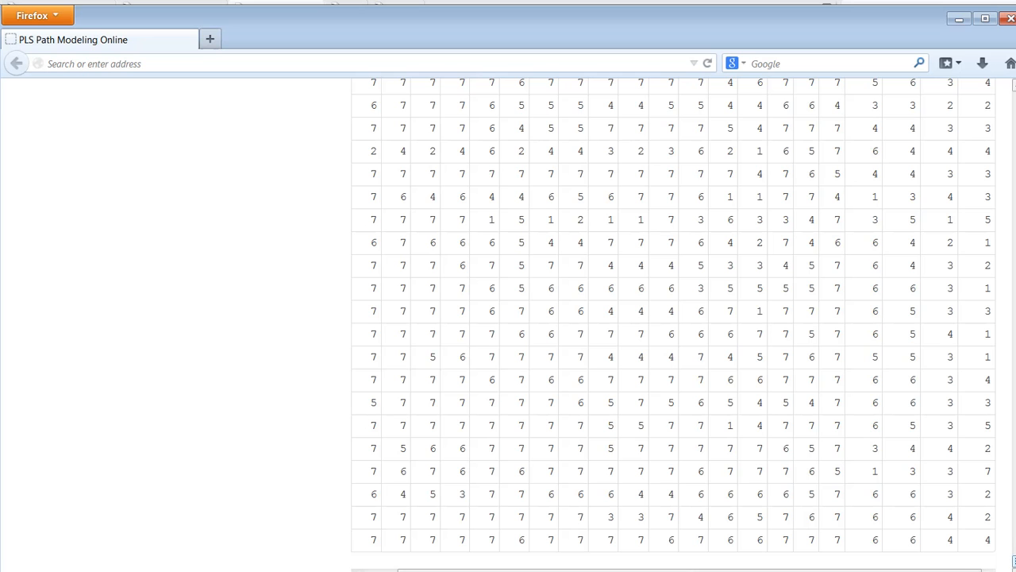
{"action": "left_click_drag", "start_coordinate": [1013, 561], "coordinate": [1014, 94]}
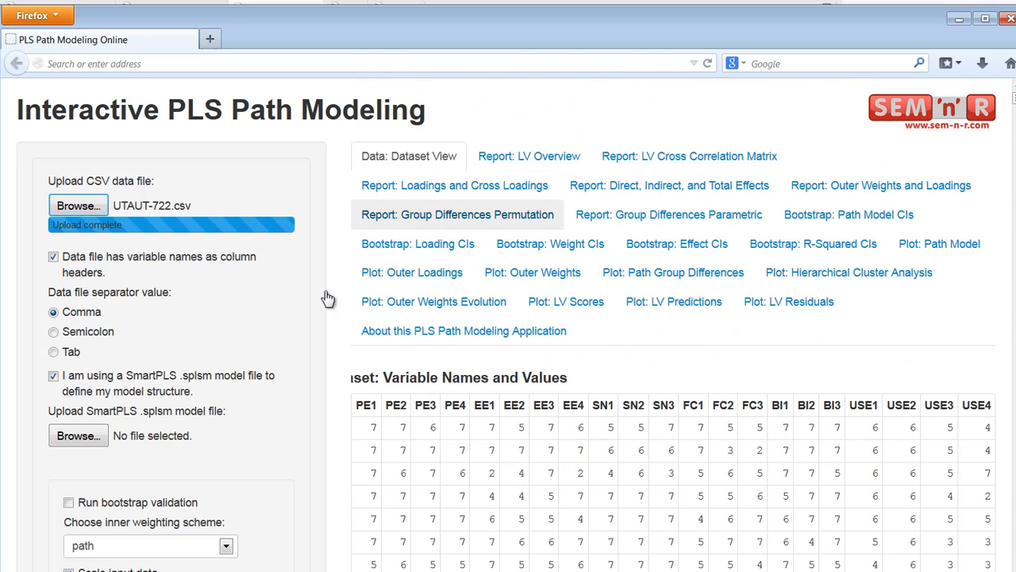
- Upload UTAUT.splsm as the SmartPLS model file
{"action": "left_click", "coordinate": [85, 441]}
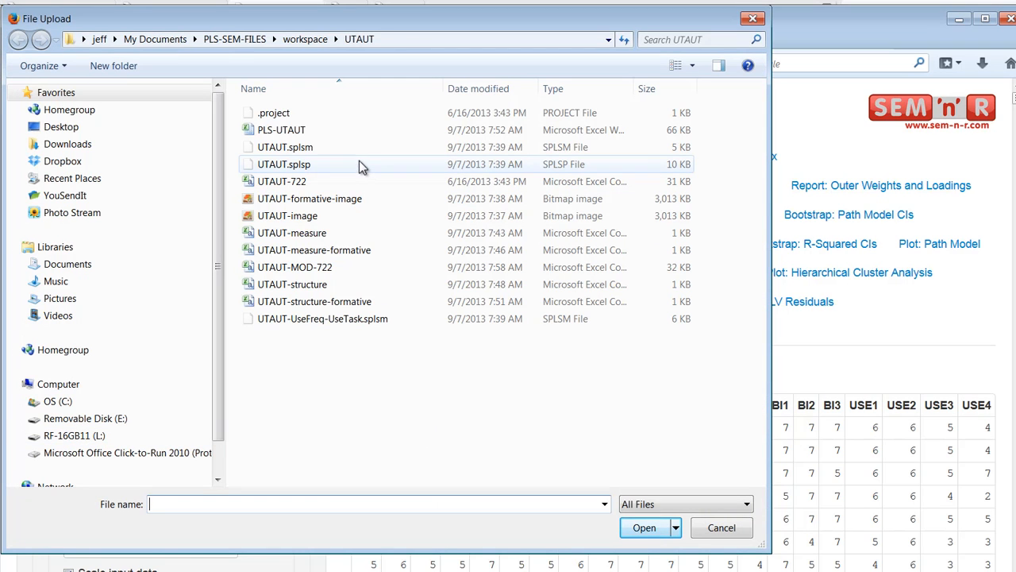
{"action": "left_click", "coordinate": [294, 151]}
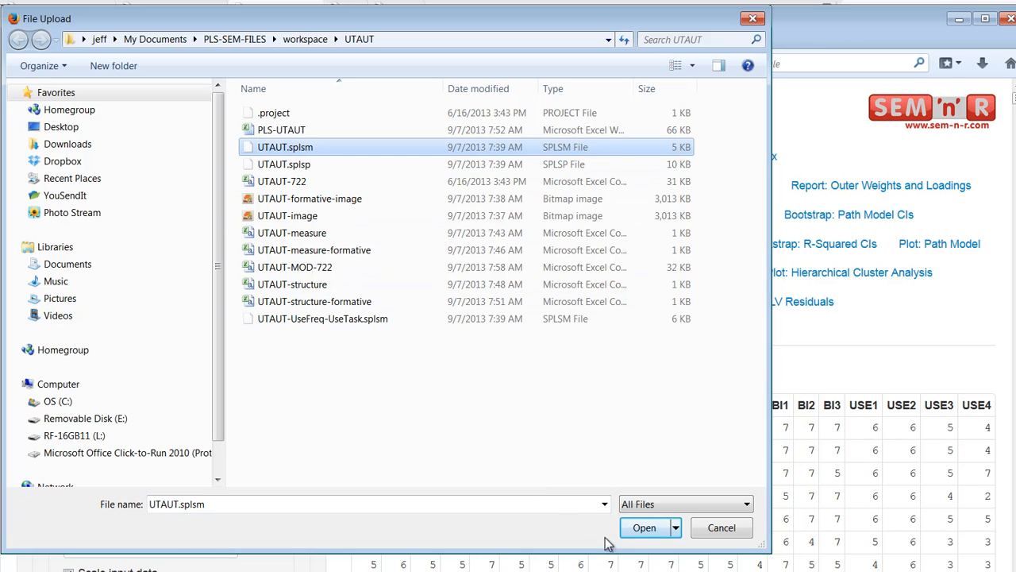
{"action": "left_click", "coordinate": [641, 528]}
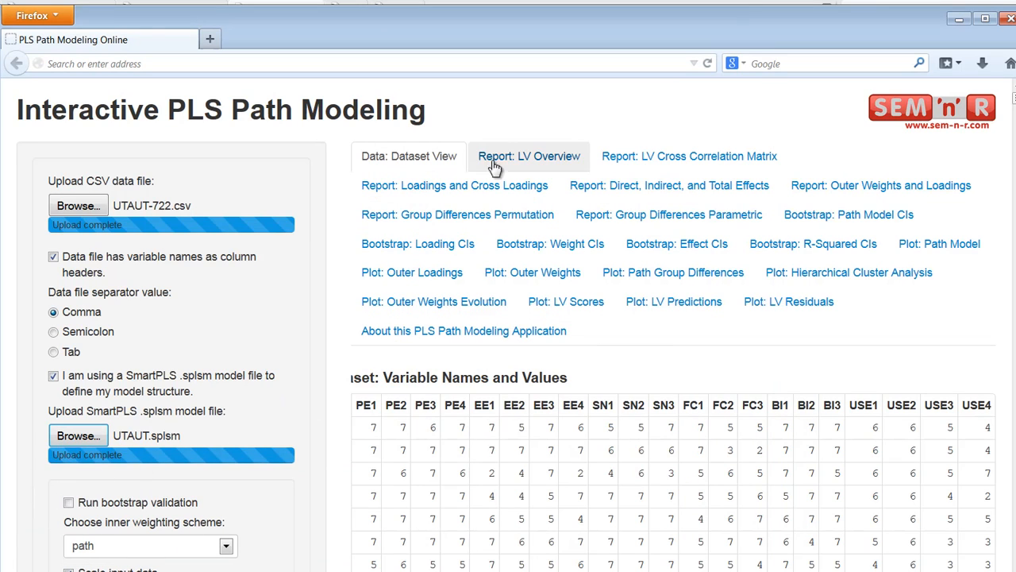
- Examine the LV Overview reliability table, followed by the LV Cross Correlation Matrix report
{"action": "left_click", "coordinate": [524, 162]}
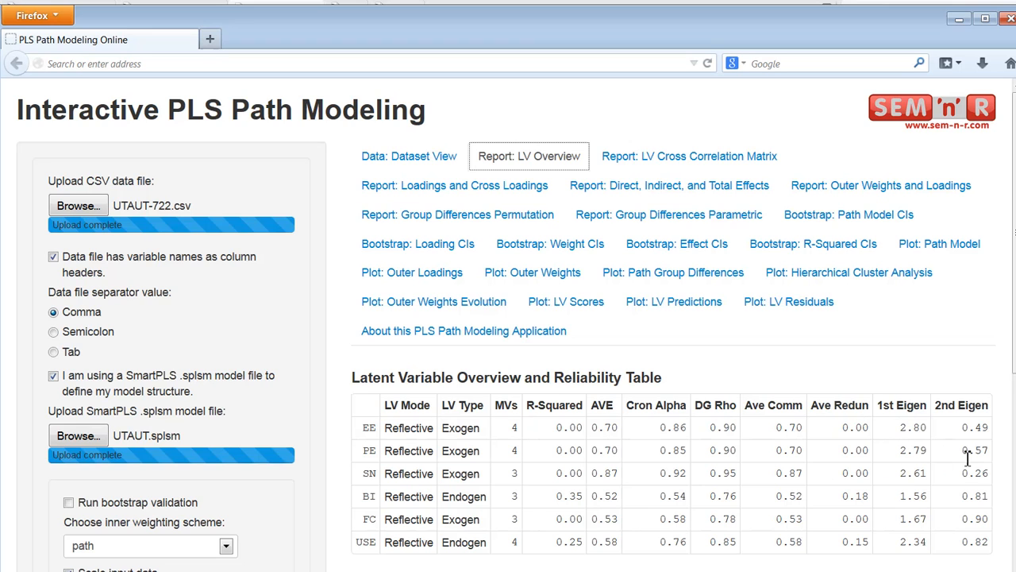
{"action": "left_click", "coordinate": [687, 160]}
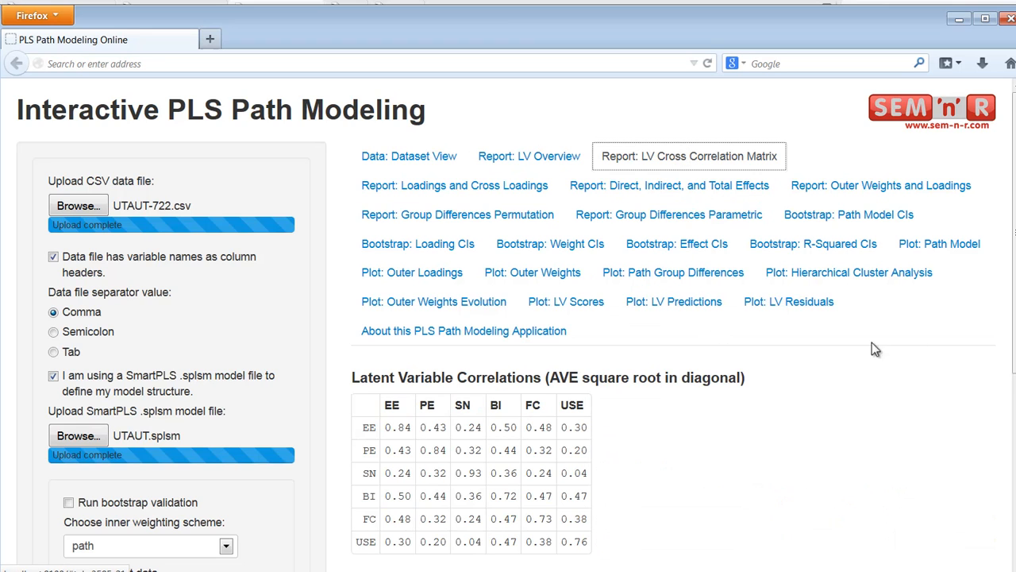
- Download the LV Cross Correlation Matrix results table, saving it as a CSV file
{"action": "scroll", "coordinate": [688, 318], "scroll_direction": "down", "scroll_amount": 1}
{"action": "scroll", "coordinate": [516, 324], "scroll_direction": "down", "scroll_amount": 4}
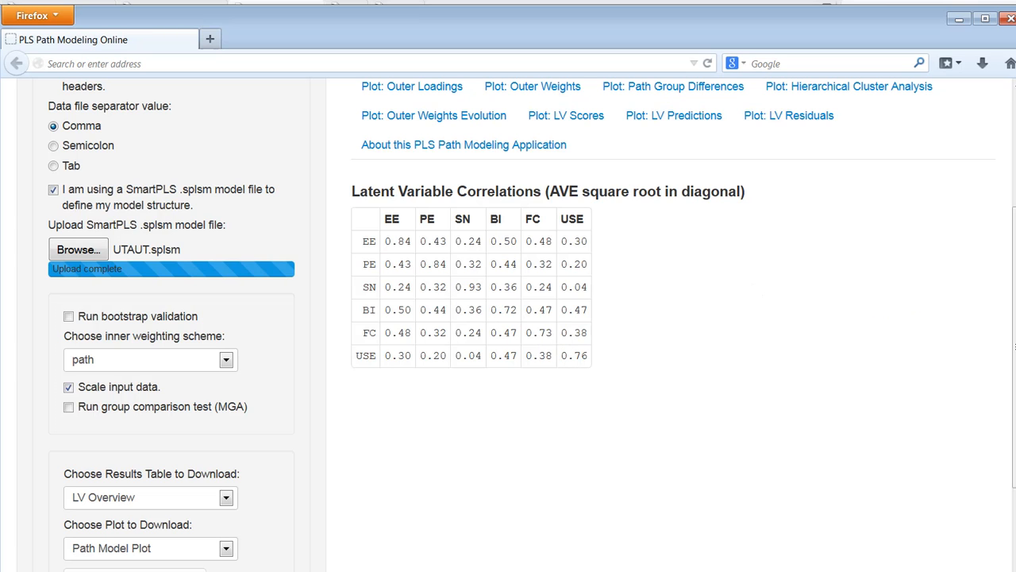
{"action": "scroll", "coordinate": [873, 317], "scroll_direction": "up", "scroll_amount": 3}
{"action": "scroll", "coordinate": [857, 283], "scroll_direction": "down", "scroll_amount": 1}
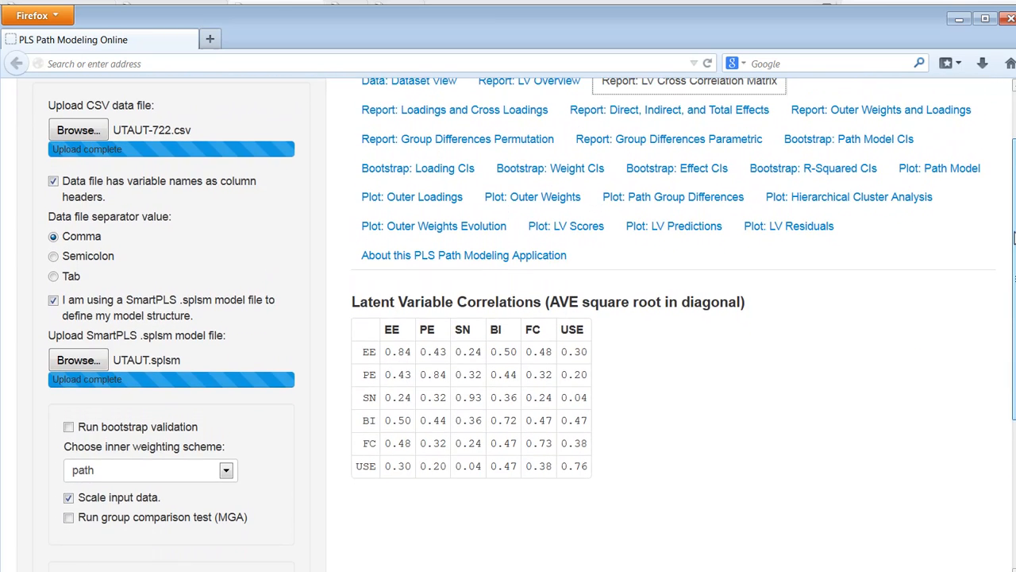
{"action": "left_click_drag", "start_coordinate": [1013, 317], "coordinate": [1014, 448]}
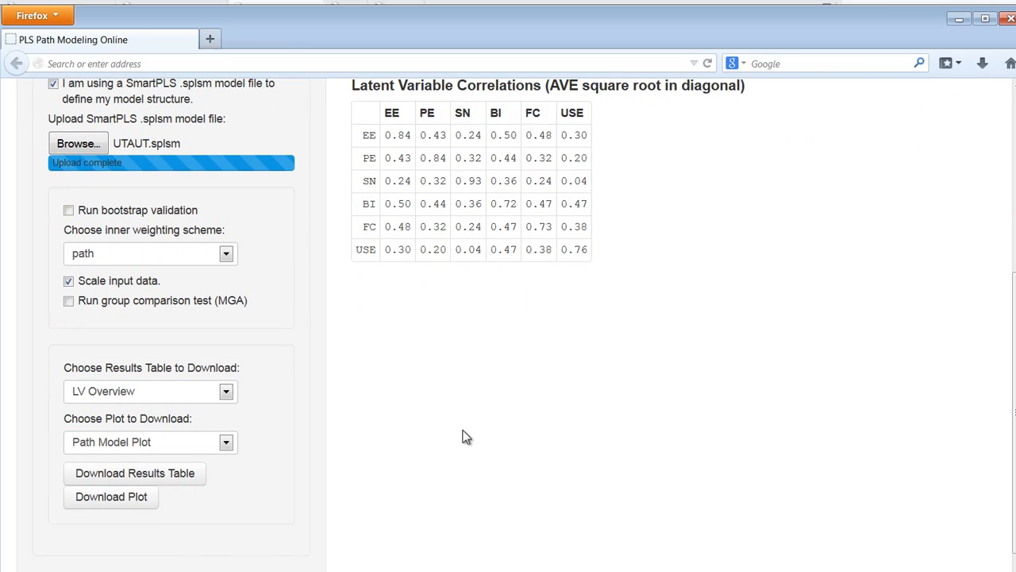
{"action": "left_click", "coordinate": [227, 392]}
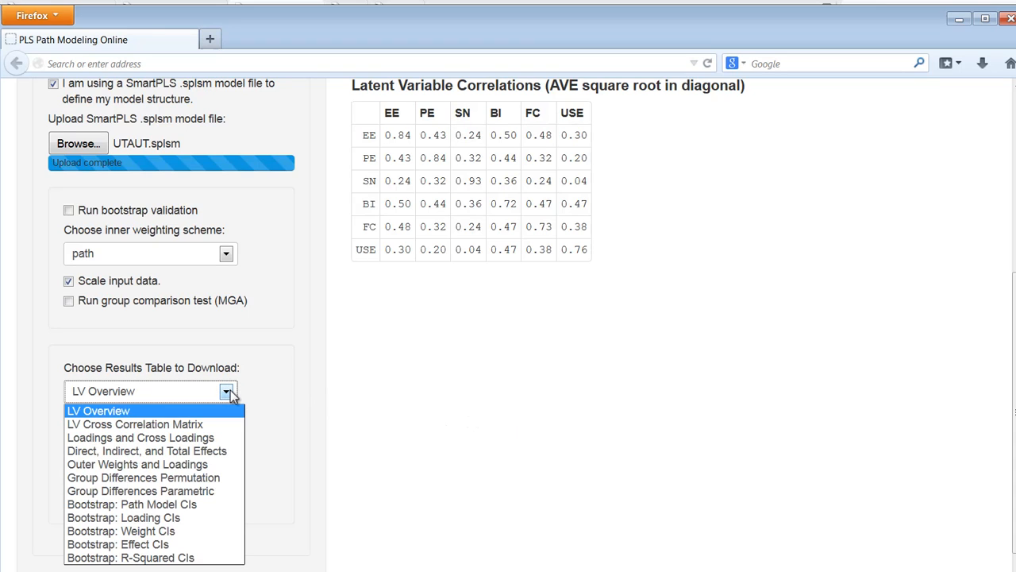
{"action": "left_click", "coordinate": [193, 426]}
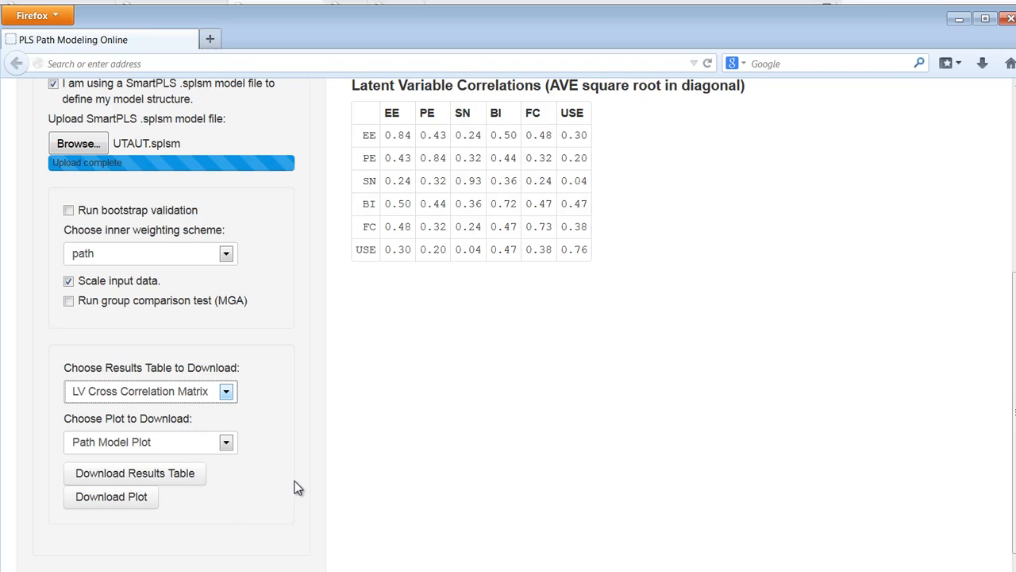
{"action": "left_click", "coordinate": [174, 474]}
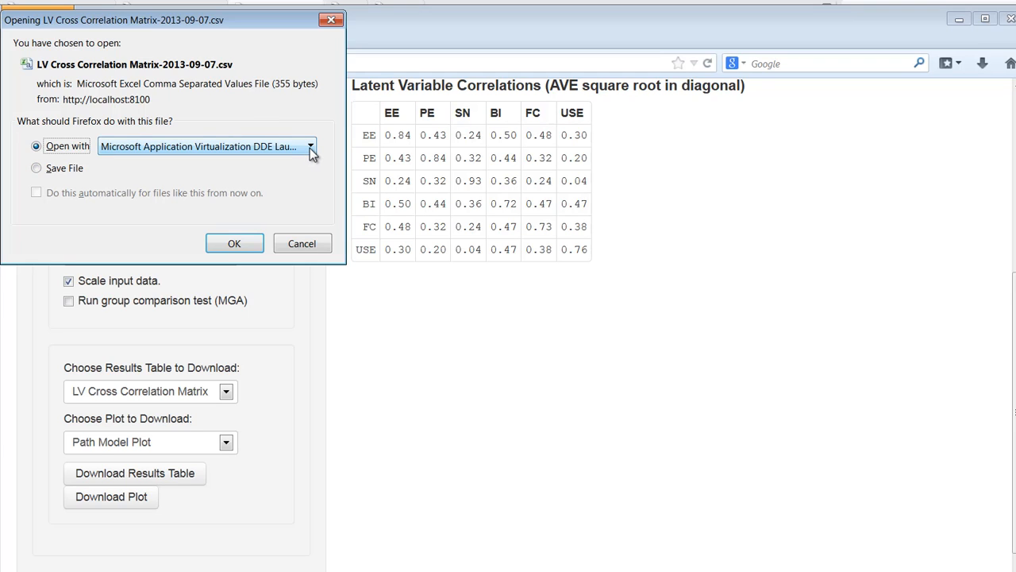
{"action": "left_click", "coordinate": [56, 167]}
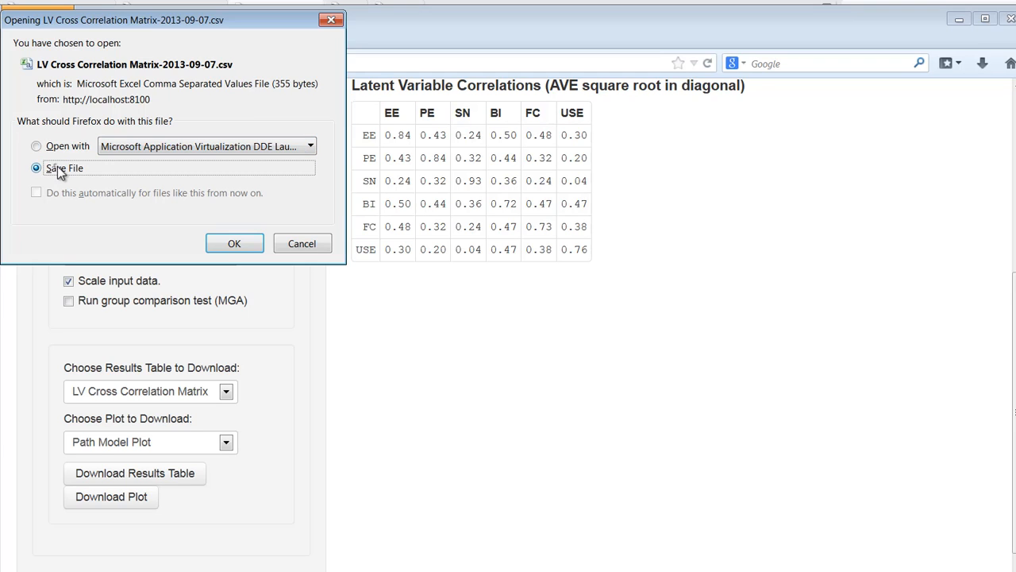
{"action": "left_click", "coordinate": [234, 244]}
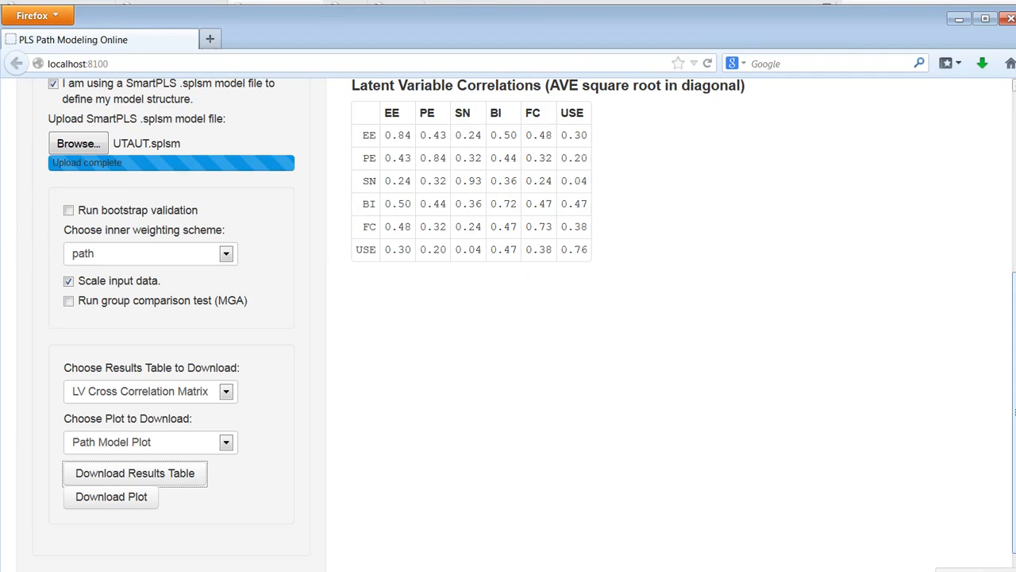
- View the reports for Loadings and Cross Loadings, Direct, Indirect, and Total Effects, and Outer Weights and Loadings
{"action": "scroll", "coordinate": [527, 173], "scroll_direction": "up", "scroll_amount": 5}
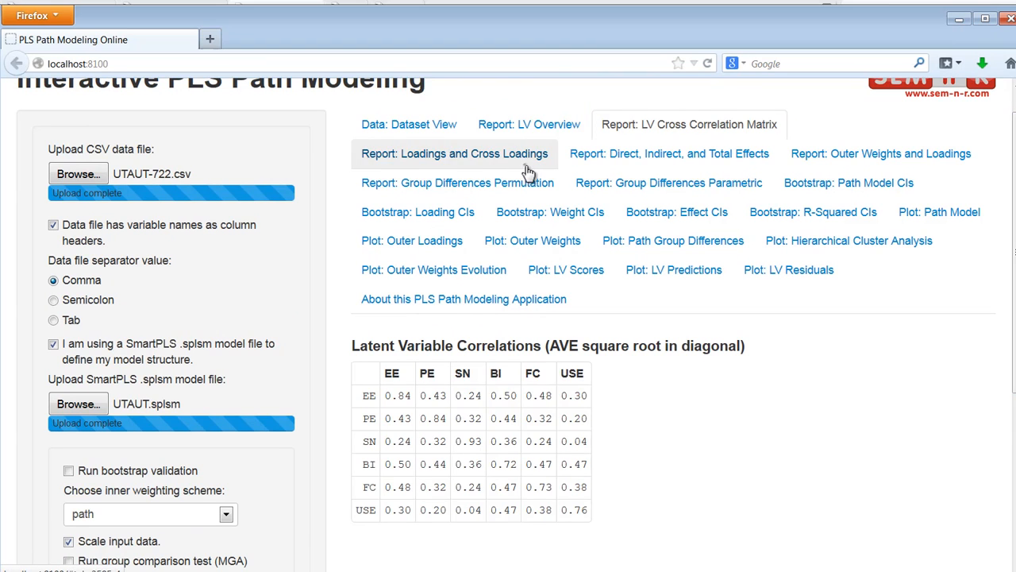
{"action": "left_click", "coordinate": [525, 164]}
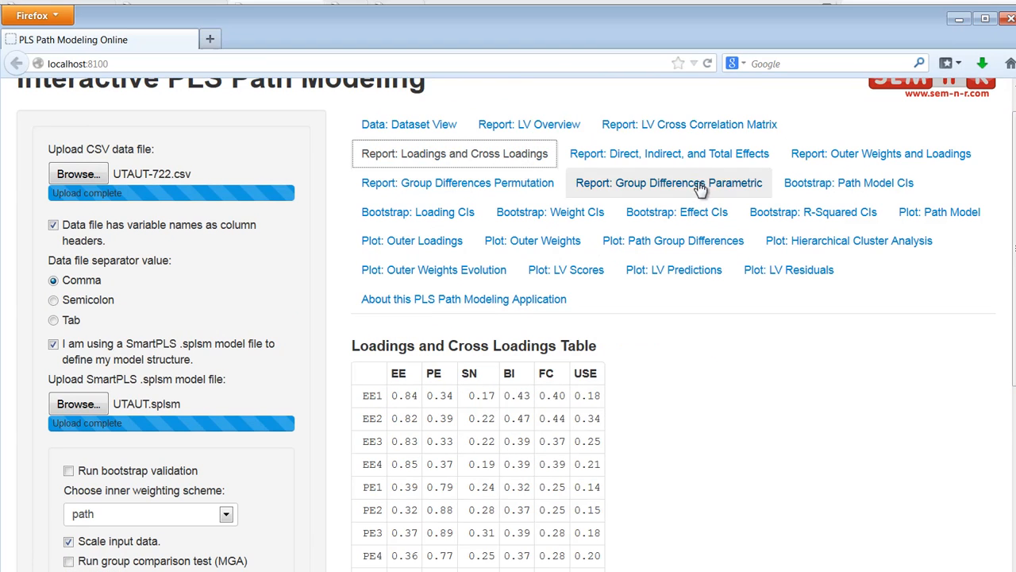
{"action": "left_click", "coordinate": [714, 155]}
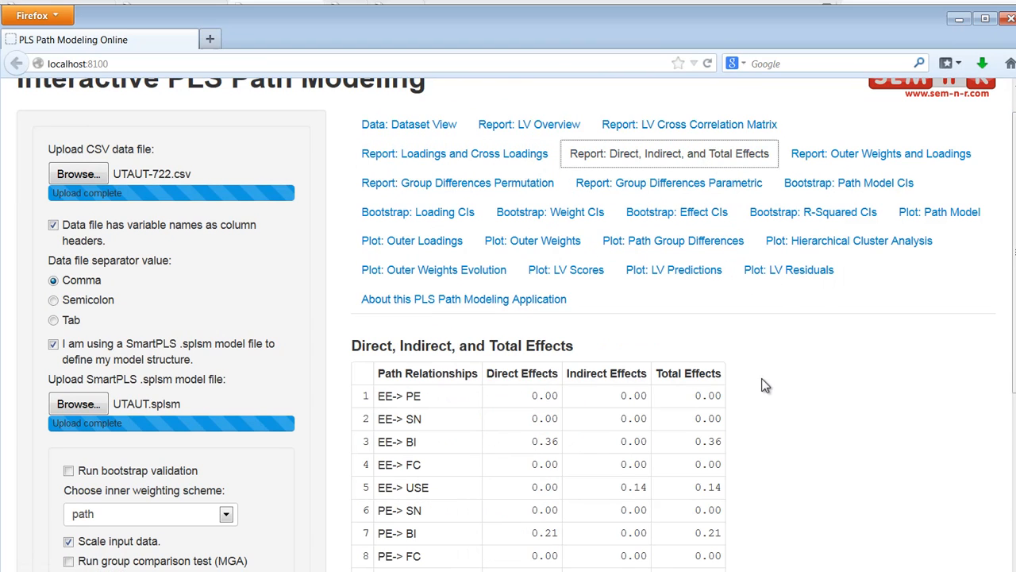
{"action": "left_click", "coordinate": [846, 162]}
{"action": "scroll", "coordinate": [725, 279], "scroll_direction": "down", "scroll_amount": 2}
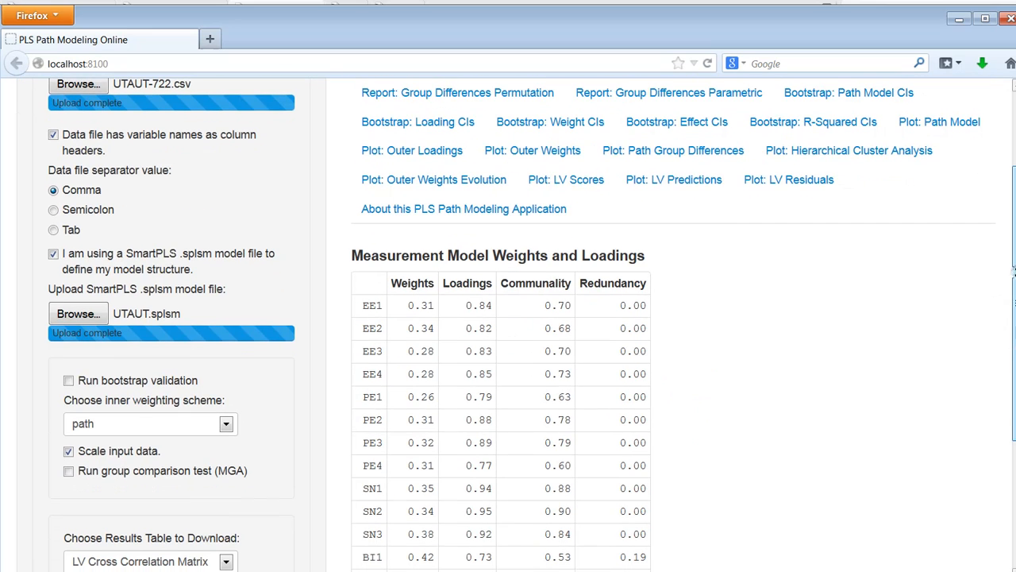
- Display the LV Residuals plot and examine the residual score distributions of the endogenous latent variables
{"action": "left_click", "coordinate": [794, 194]}
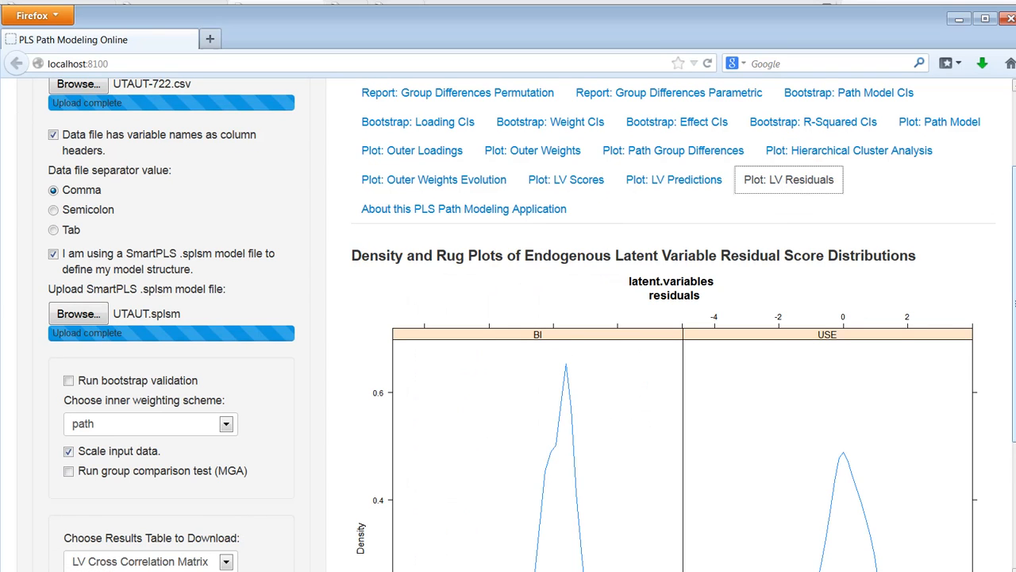
{"action": "scroll", "coordinate": [1008, 353], "scroll_direction": "down", "scroll_amount": 3}
{"action": "scroll", "coordinate": [1008, 353], "scroll_direction": "down", "scroll_amount": 2}
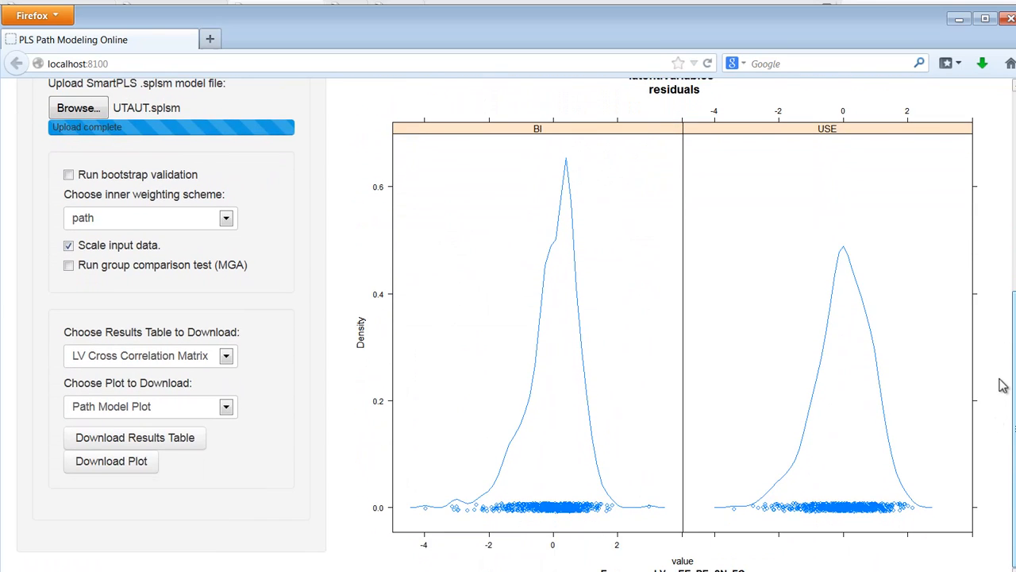
{"action": "scroll", "coordinate": [992, 419], "scroll_direction": "up", "scroll_amount": 1}
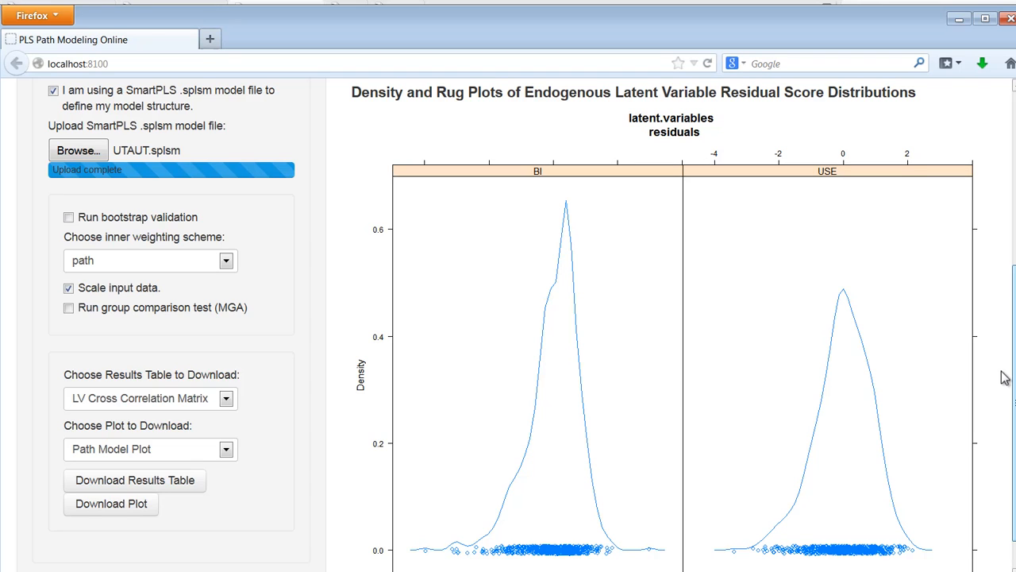
{"action": "scroll", "coordinate": [1004, 378], "scroll_direction": "down", "scroll_amount": 1}
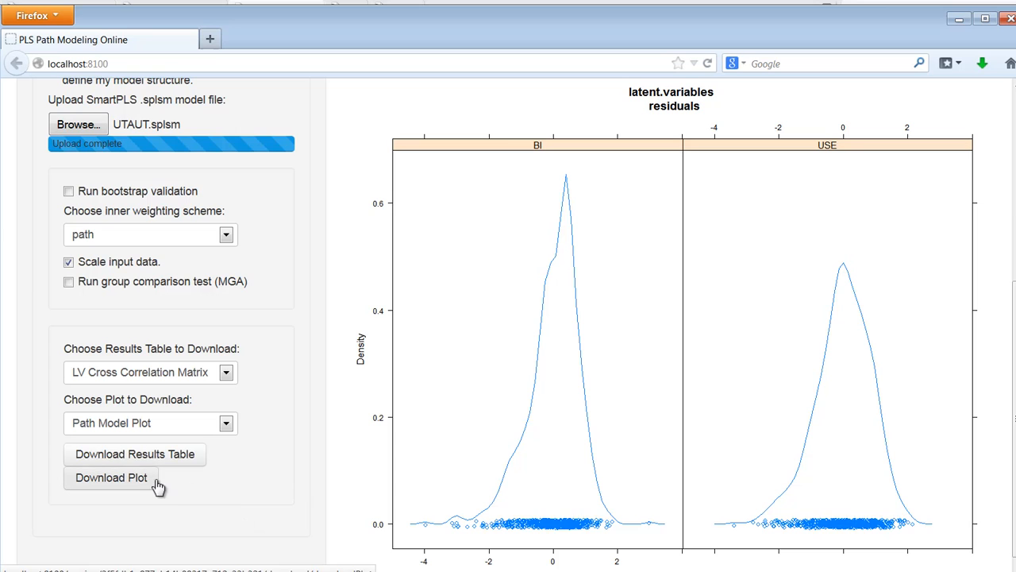
- Download the Path Model Plot and the LV Residuals Plot as PNG images, opening each with Windows Photo Viewer
{"action": "left_click", "coordinate": [109, 479]}
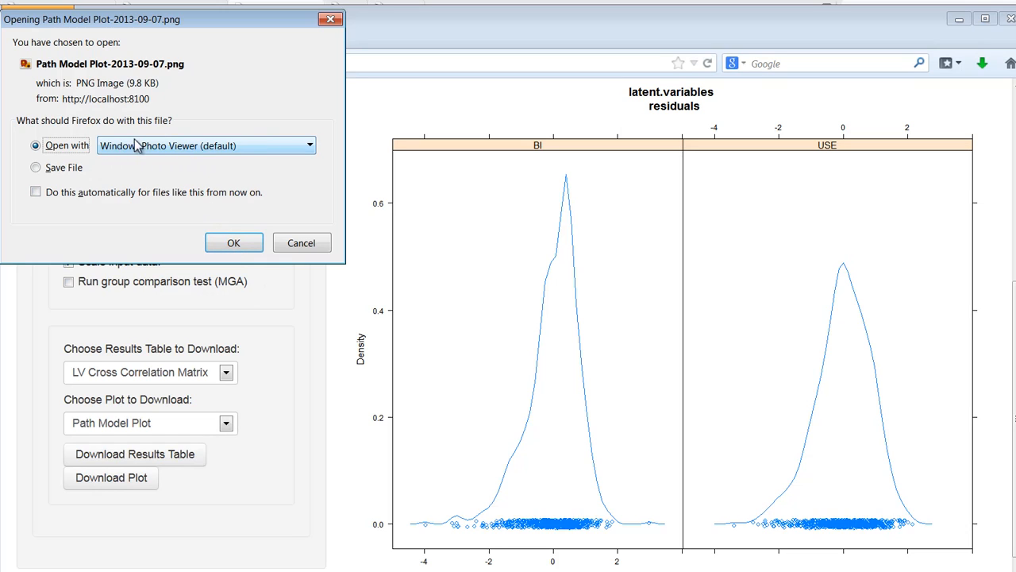
{"action": "left_click", "coordinate": [222, 242]}
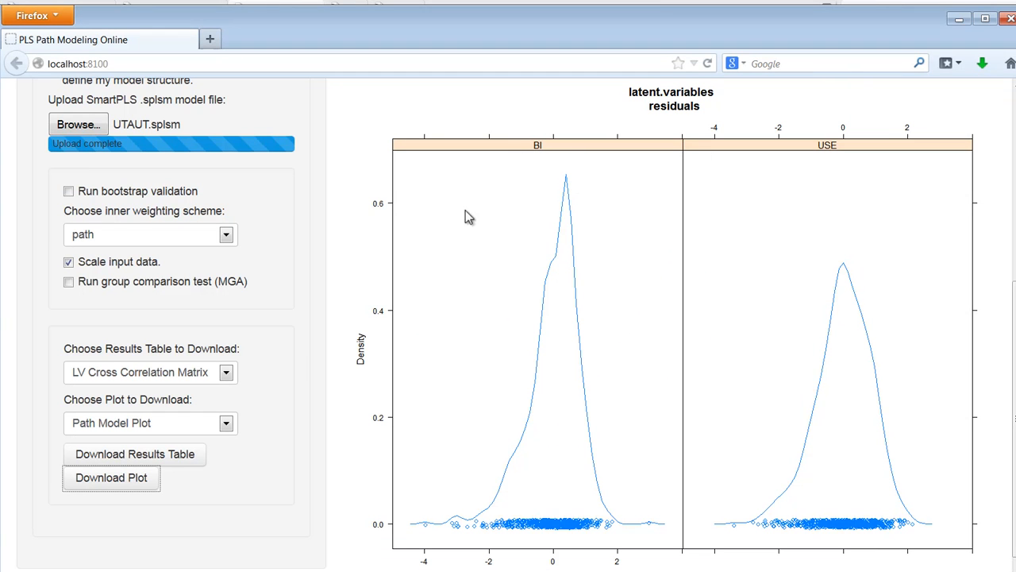
{"action": "left_click", "coordinate": [227, 423]}
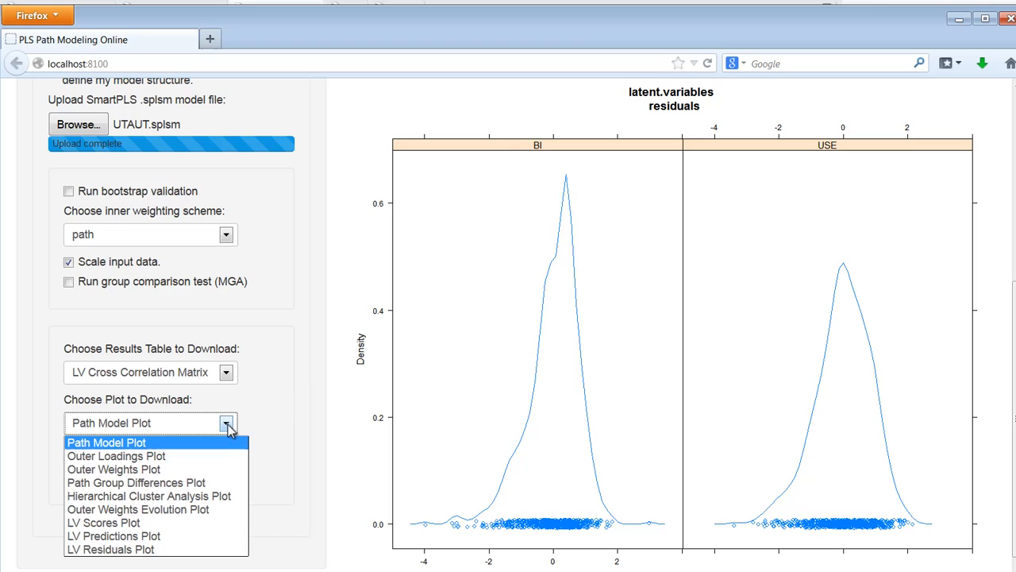
{"action": "left_click", "coordinate": [200, 549]}
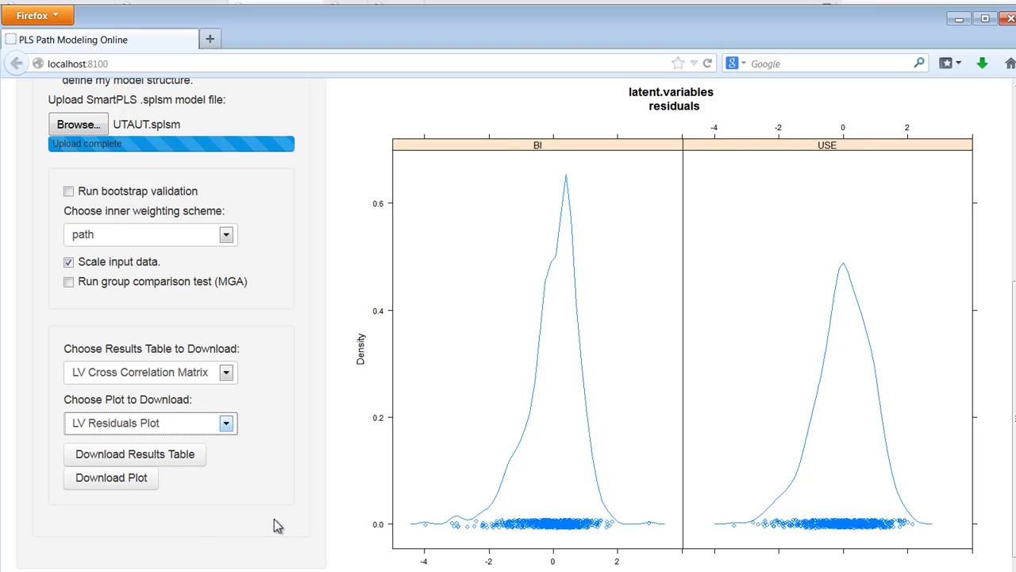
{"action": "left_click", "coordinate": [113, 483]}
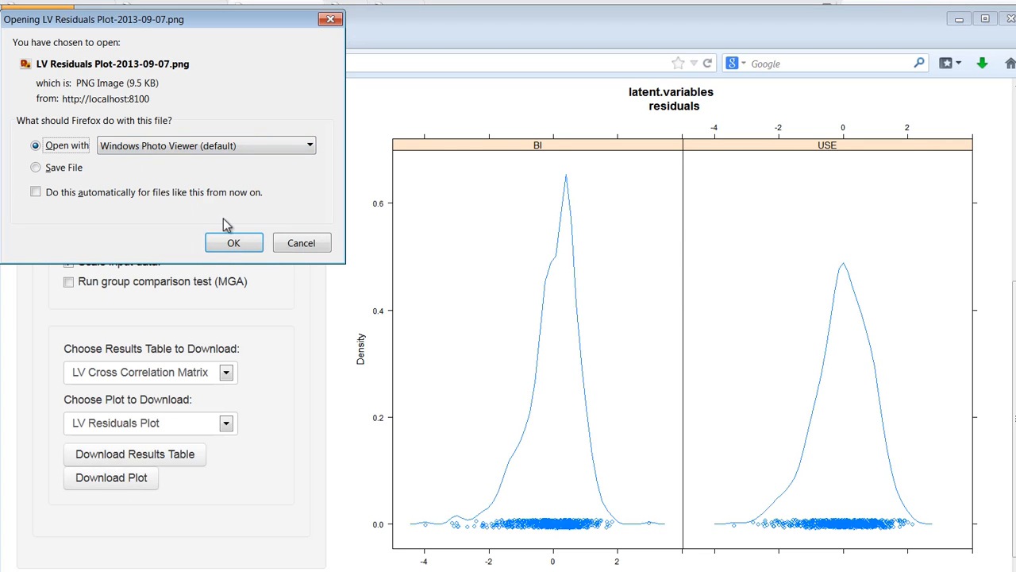
{"action": "left_click", "coordinate": [229, 246]}
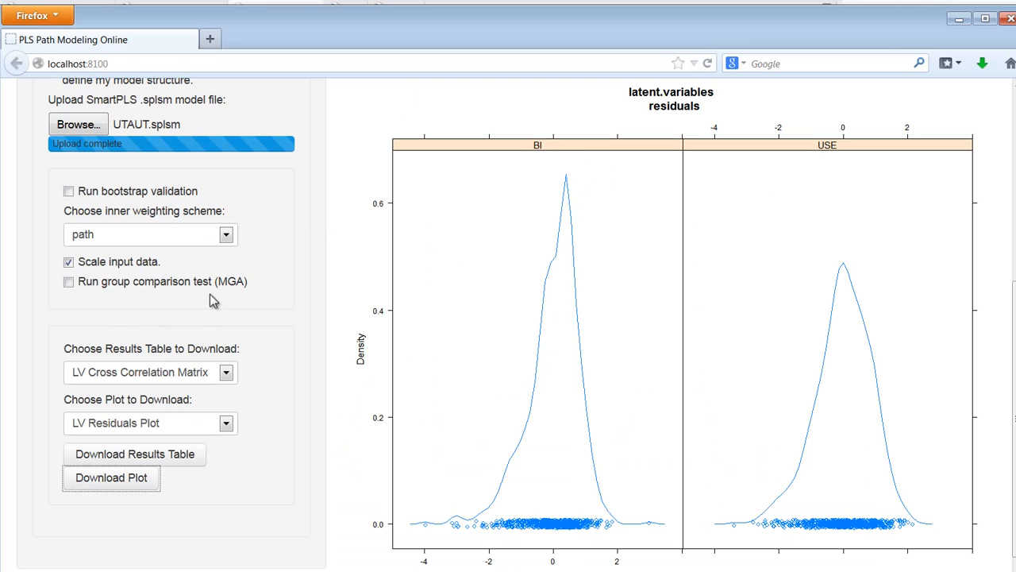
- Turn off the use of a SmartPLS .splsm model file for defining the model structure
{"action": "scroll", "coordinate": [960, 295], "scroll_direction": "up", "scroll_amount": 3}
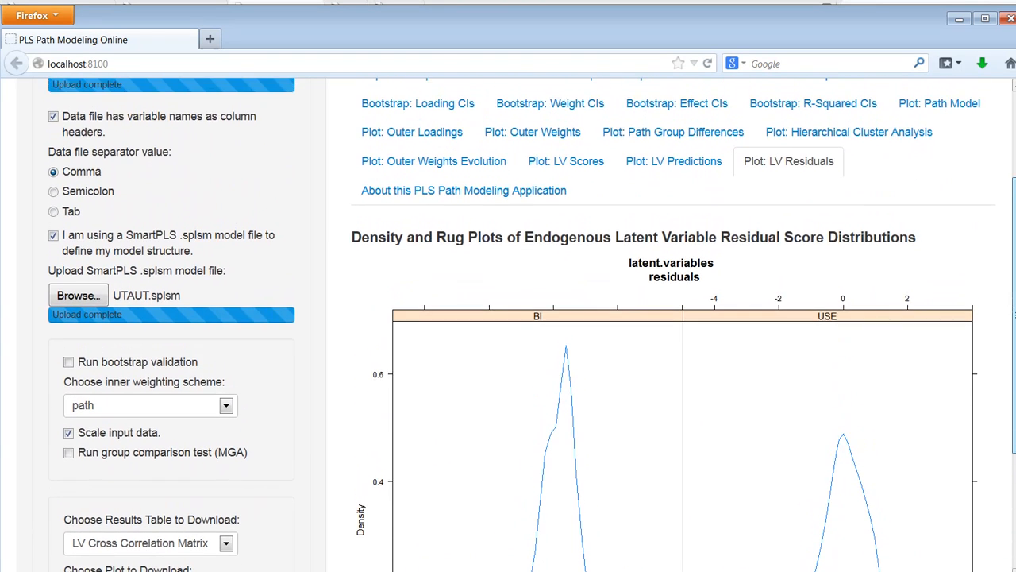
{"action": "scroll", "coordinate": [532, 325], "scroll_direction": "down", "scroll_amount": 2}
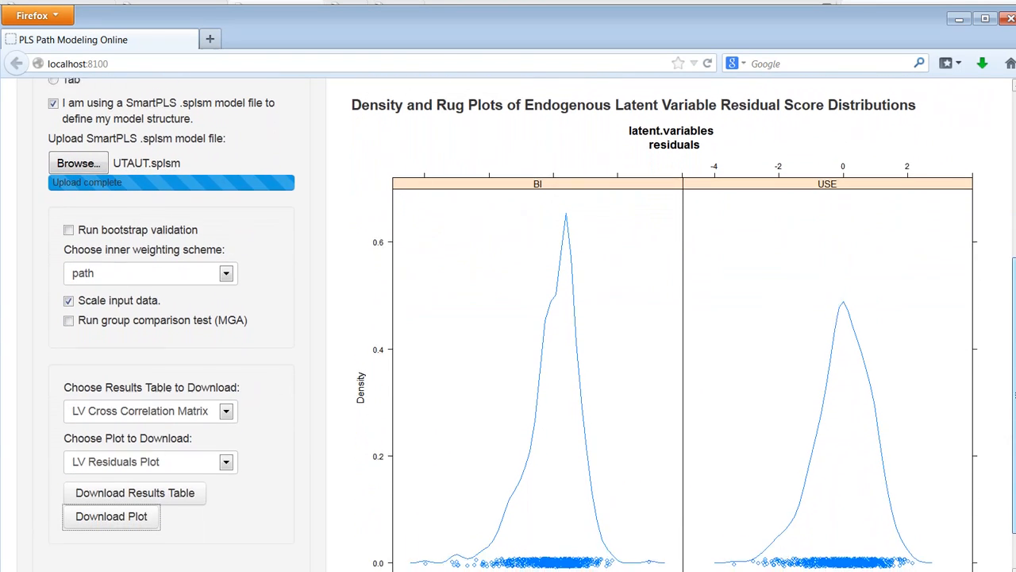
{"action": "scroll", "coordinate": [532, 325], "scroll_direction": "up", "scroll_amount": 5}
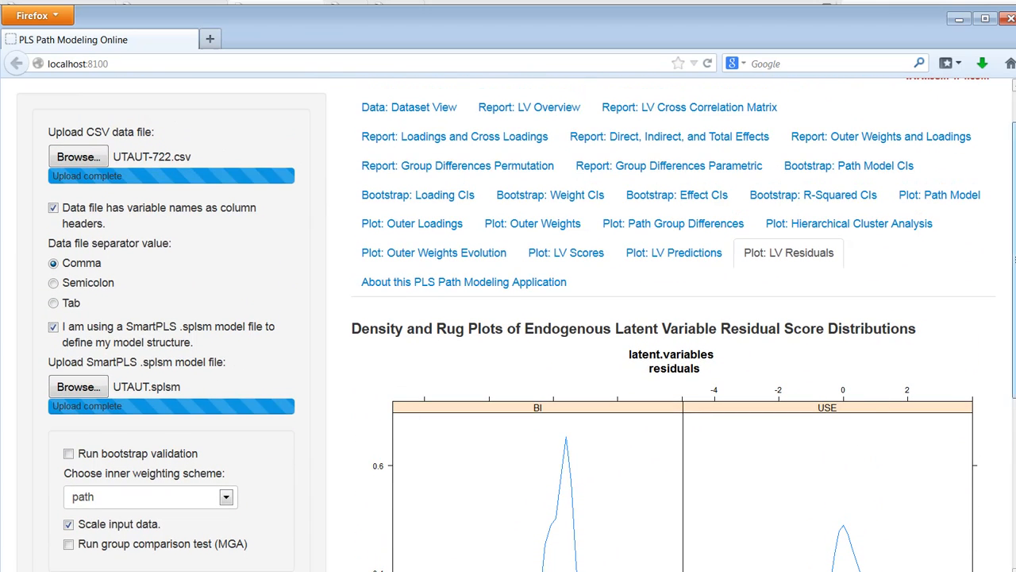
{"action": "left_click_drag", "start_coordinate": [1013, 340], "coordinate": [1002, 480]}
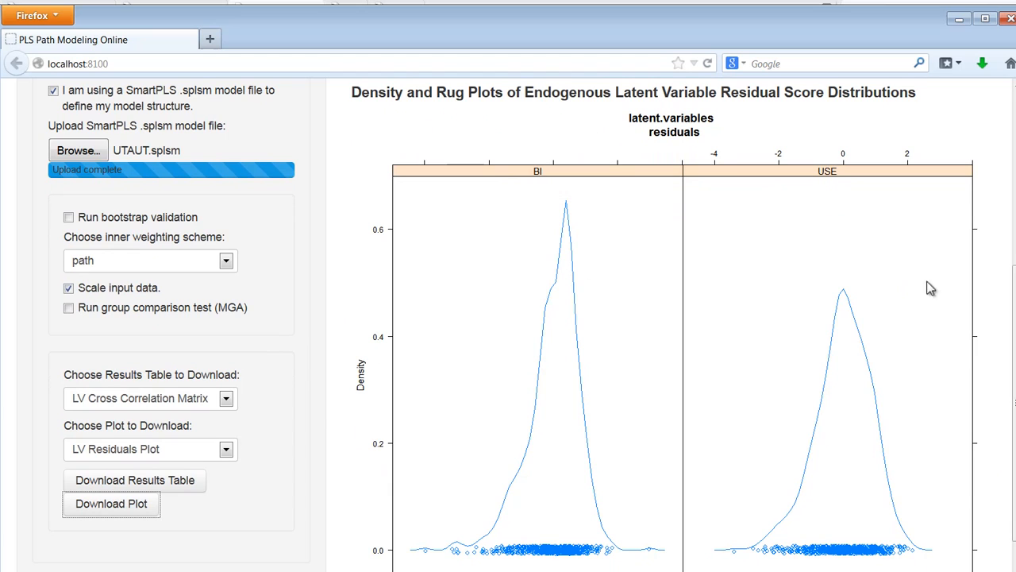
{"action": "scroll", "coordinate": [1012, 275], "scroll_direction": "up", "scroll_amount": 5}
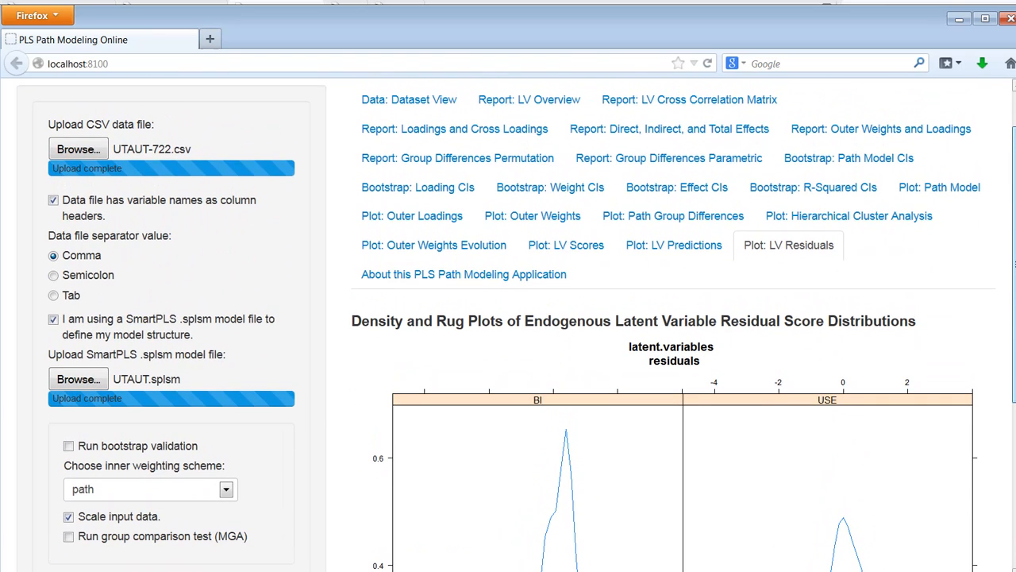
{"action": "scroll", "coordinate": [516, 325], "scroll_direction": "up", "scroll_amount": 1}
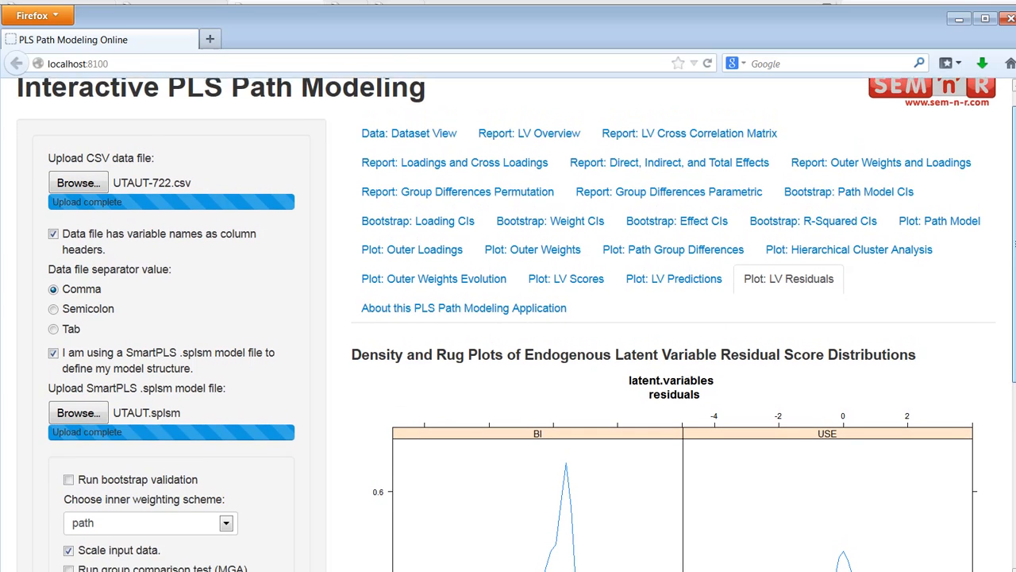
{"action": "mouse_move", "coordinate": [1014, 133]}
{"action": "left_mouse_down"}
{"action": "mouse_move", "coordinate": [1014, 153]}
{"action": "mouse_move", "coordinate": [1014, 141]}
{"action": "left_mouse_up"}
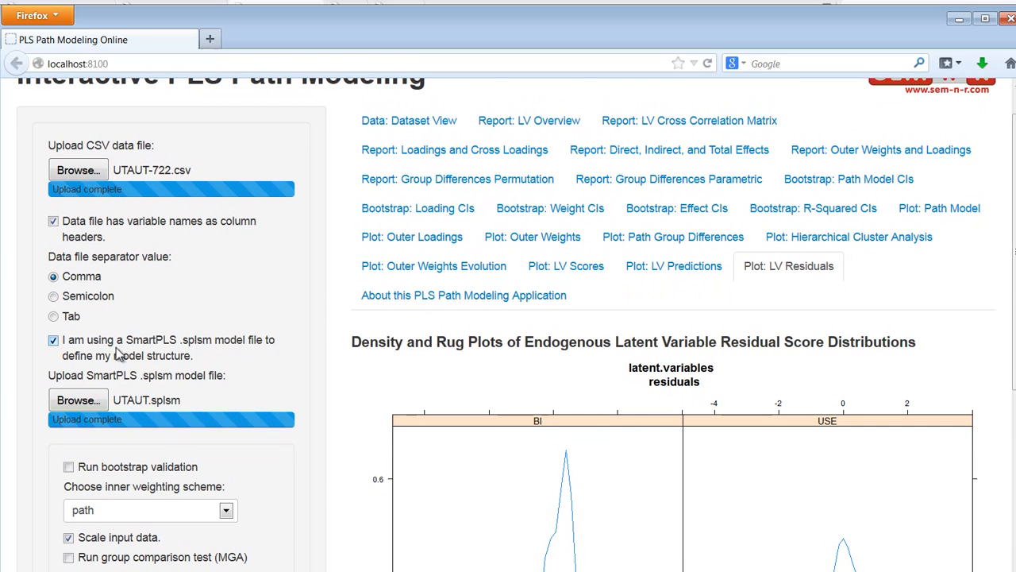
{"action": "left_click", "coordinate": [54, 340]}
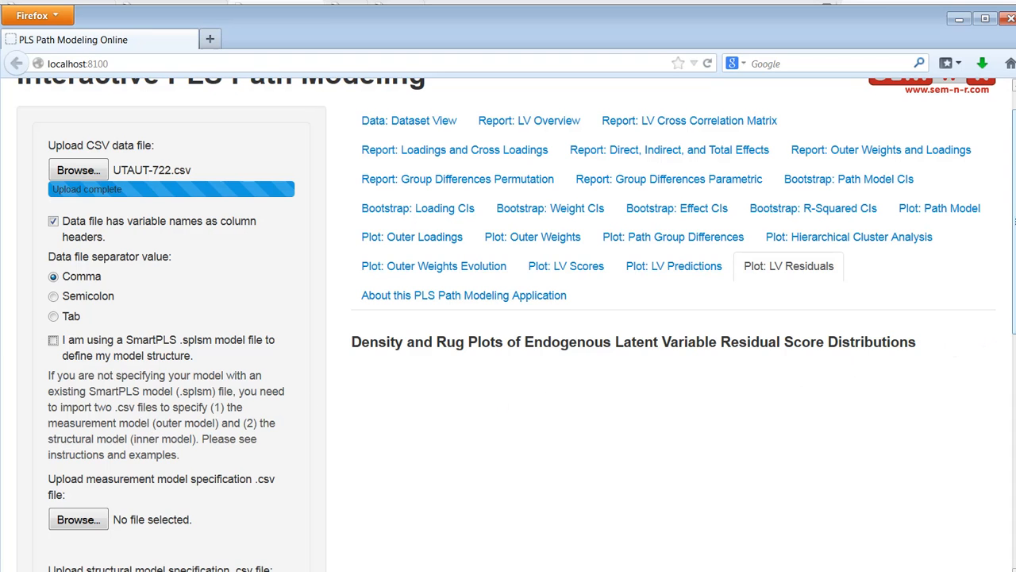
- Upload UTAUT-measure.csv as the measurement model specification and UTAUT-structure.csv as the structural model specification
{"action": "left_click_drag", "start_coordinate": [1013, 328], "coordinate": [1009, 415]}
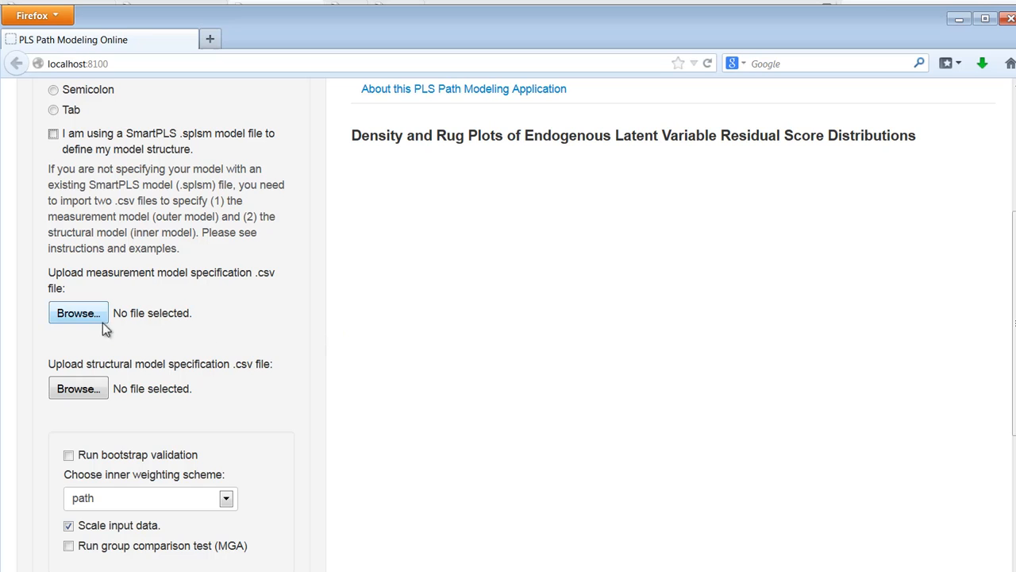
{"action": "left_click", "coordinate": [77, 314]}
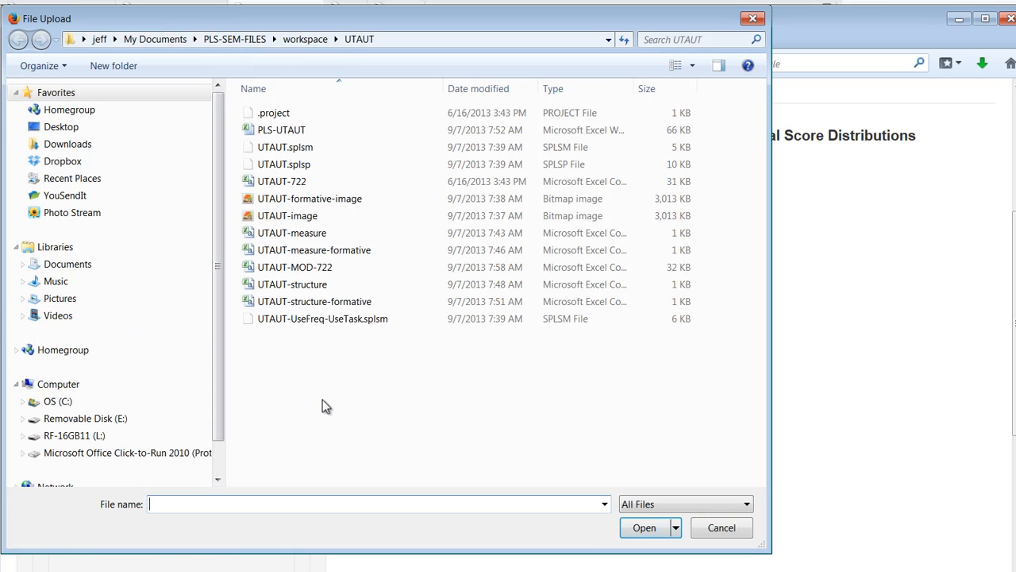
{"action": "left_click", "coordinate": [284, 232]}
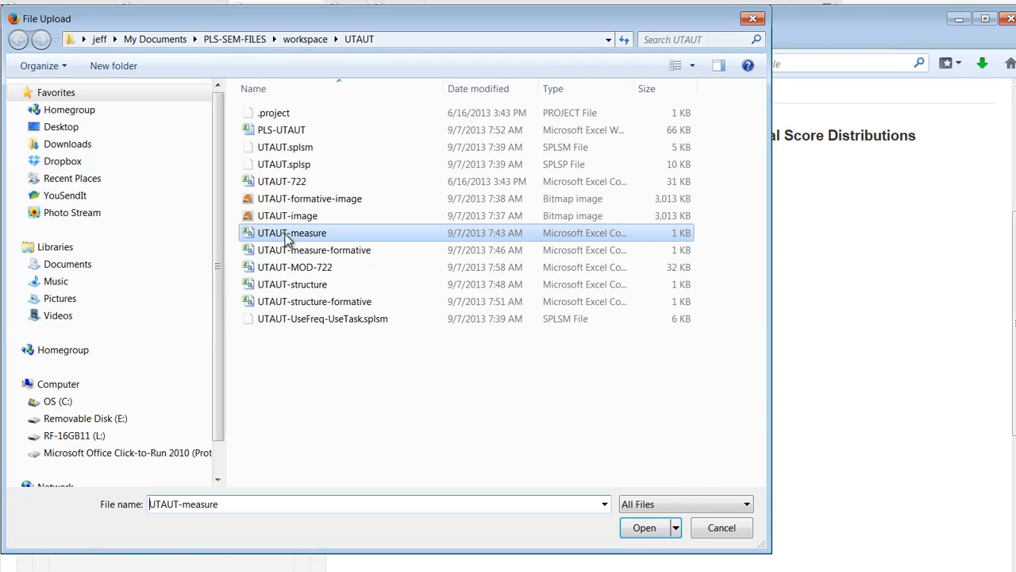
{"action": "left_click", "coordinate": [644, 528]}
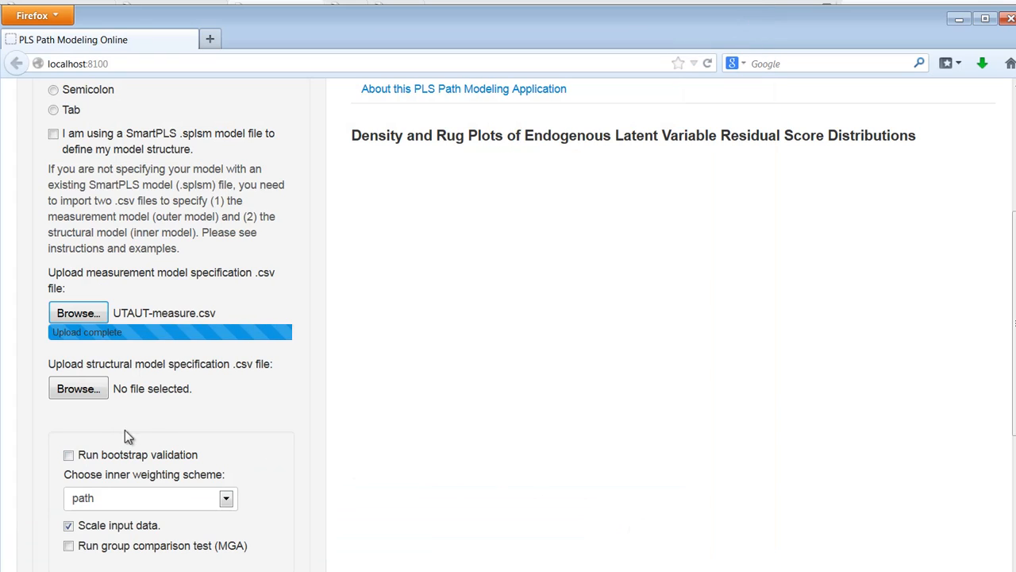
{"action": "left_click", "coordinate": [78, 389]}
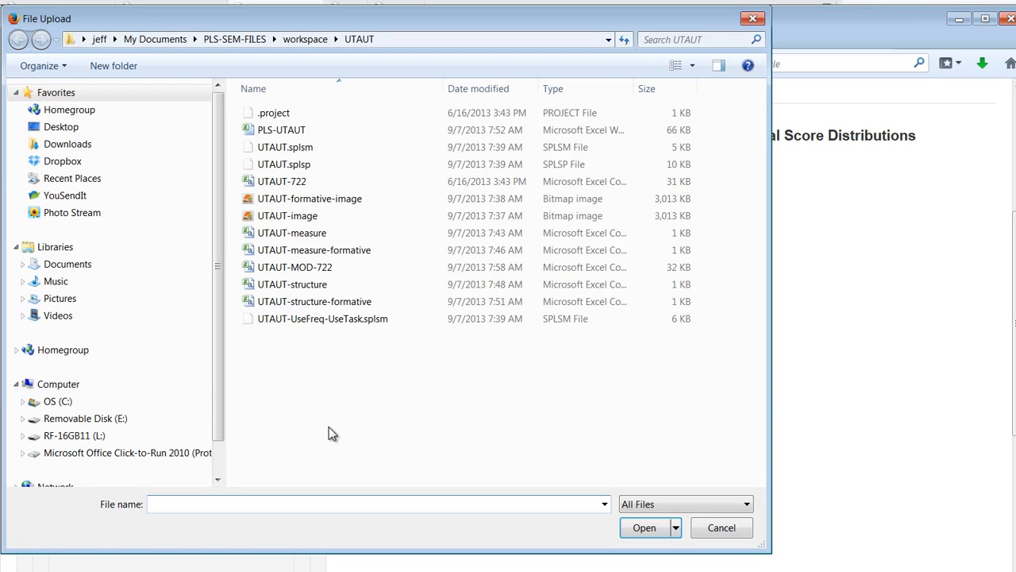
{"action": "left_click", "coordinate": [290, 284]}
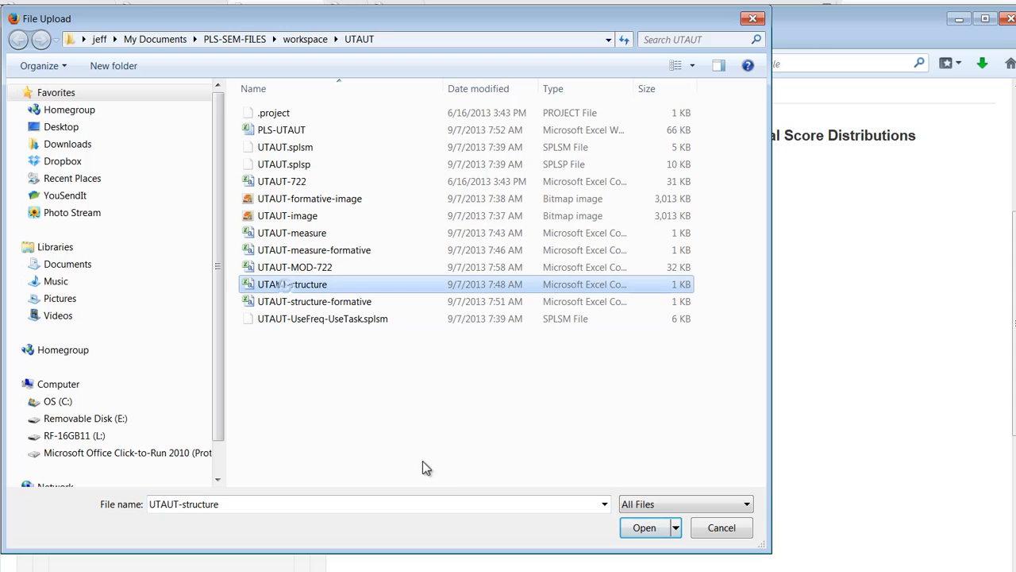
{"action": "left_click", "coordinate": [652, 528]}
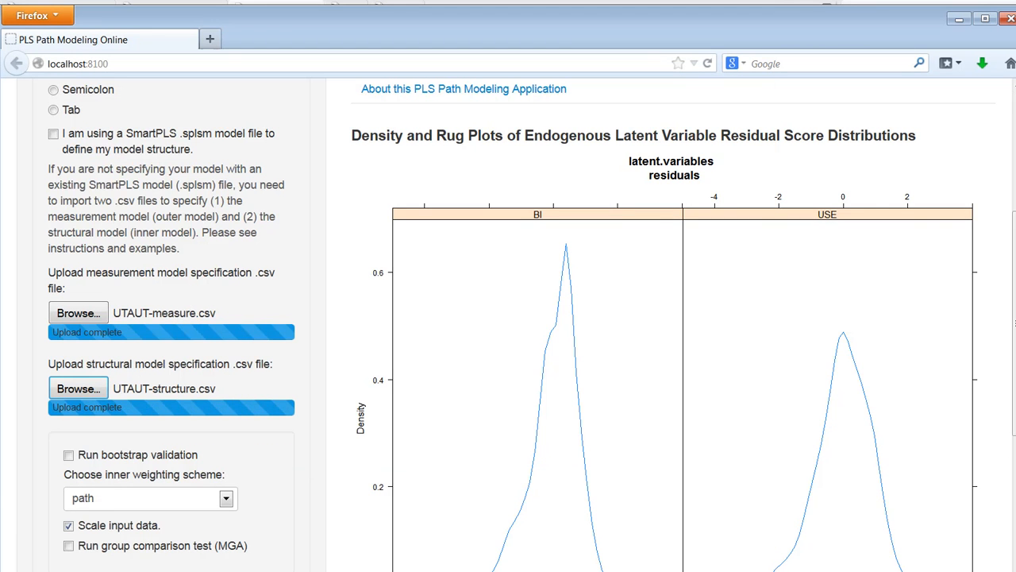
- View the Group Differences Permutation report and the LV Cross Correlation Matrix report for the CSV-specified model
{"action": "left_click_drag", "start_coordinate": [1014, 374], "coordinate": [1013, 252]}
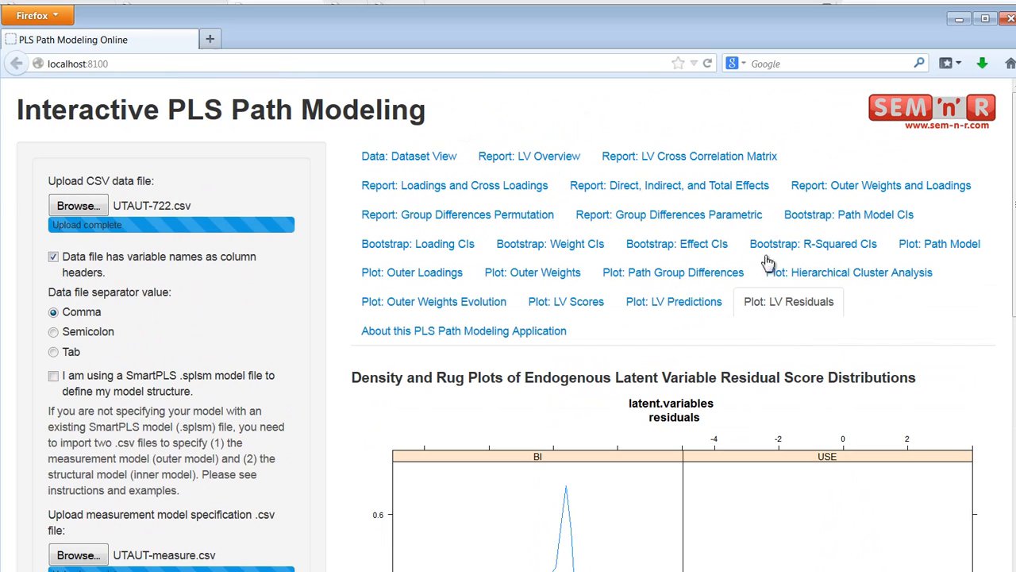
{"action": "left_click", "coordinate": [711, 188]}
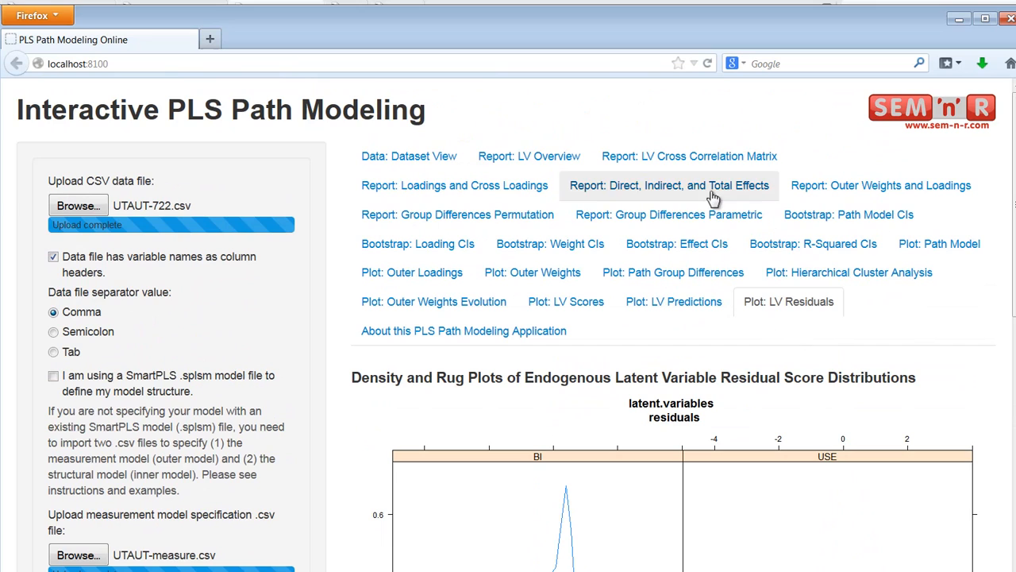
{"action": "left_click", "coordinate": [496, 219]}
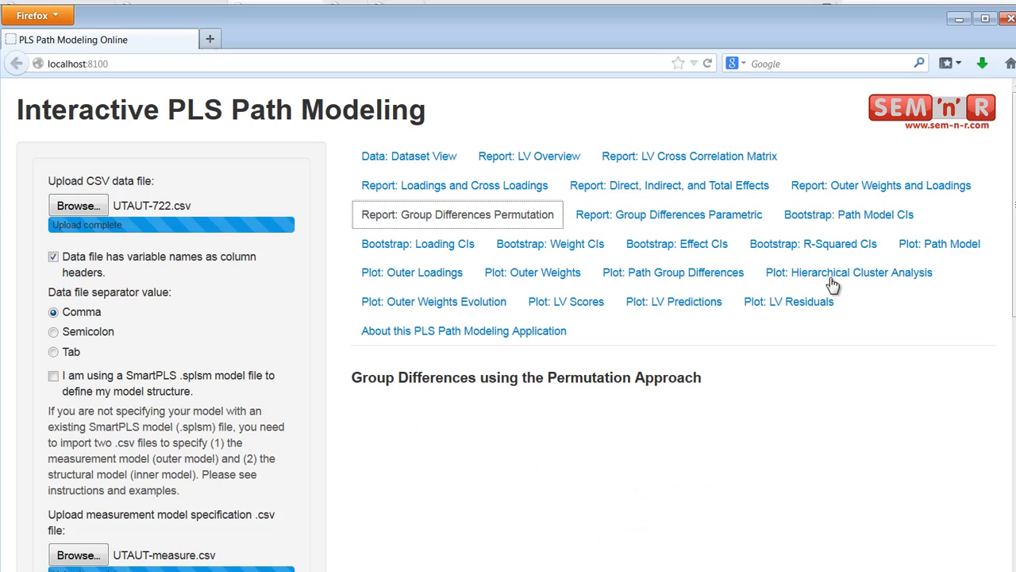
{"action": "left_click", "coordinate": [711, 157]}
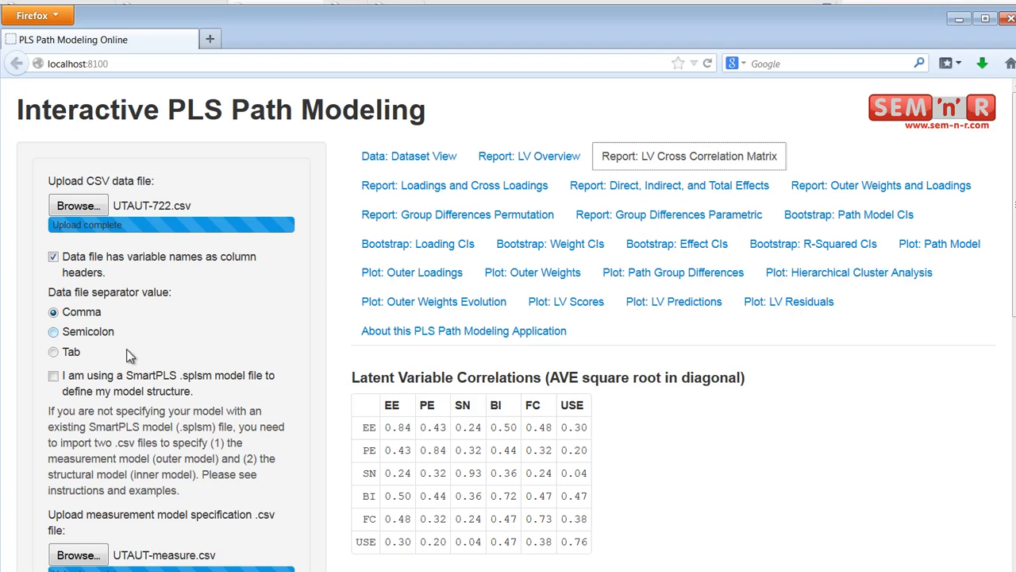
- Re-enable the SmartPLS model file option and upload UTAUT-UseFreq-UseTask.splsm as the model file
{"action": "left_click", "coordinate": [53, 376]}
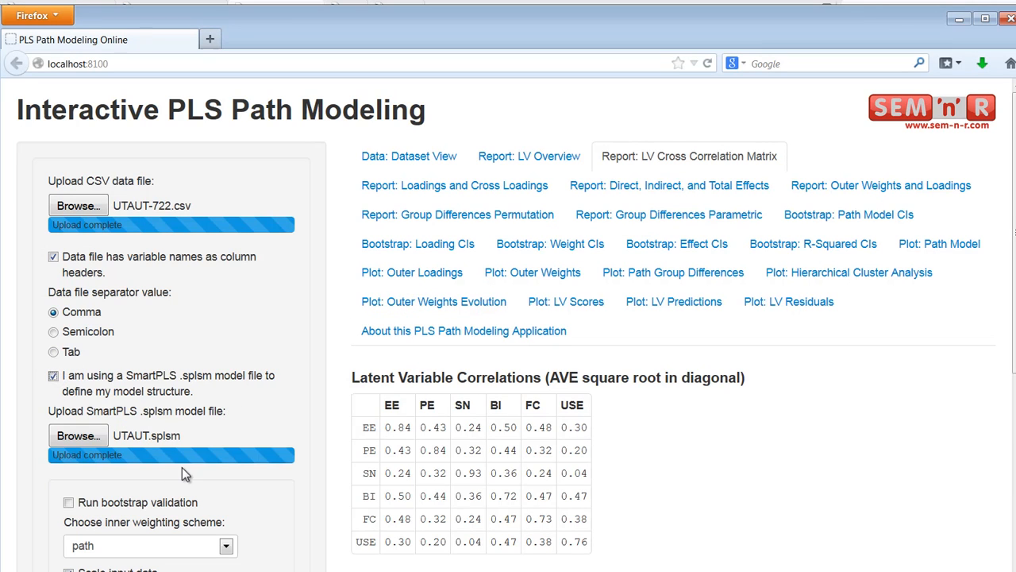
{"action": "left_click", "coordinate": [73, 435]}
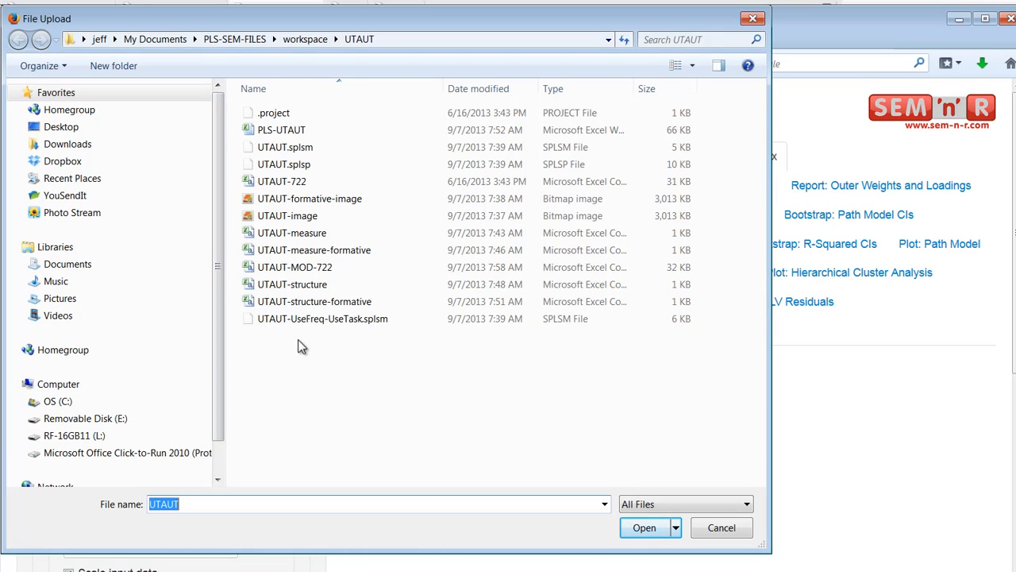
{"action": "left_click", "coordinate": [296, 318]}
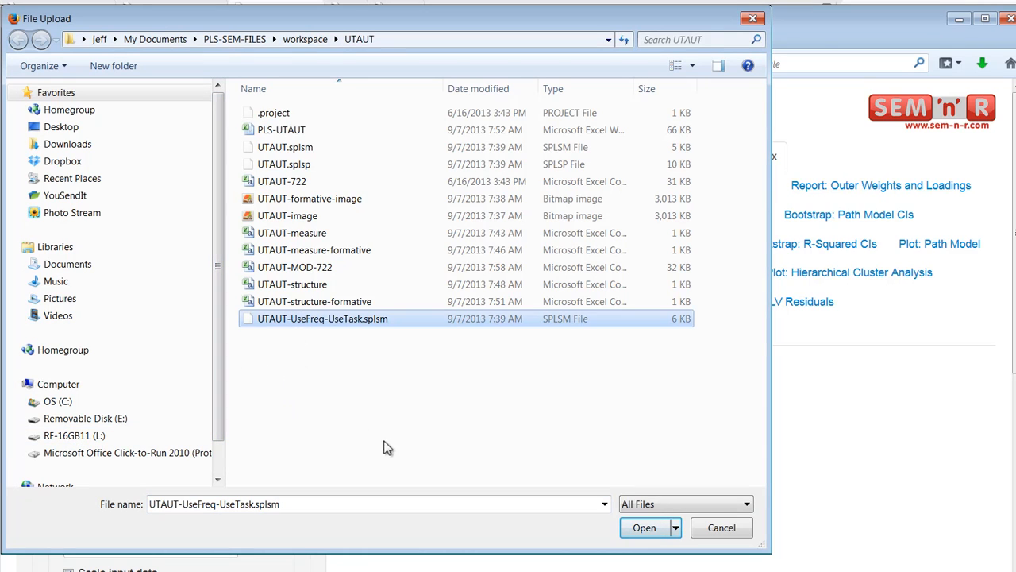
{"action": "left_click", "coordinate": [645, 527]}
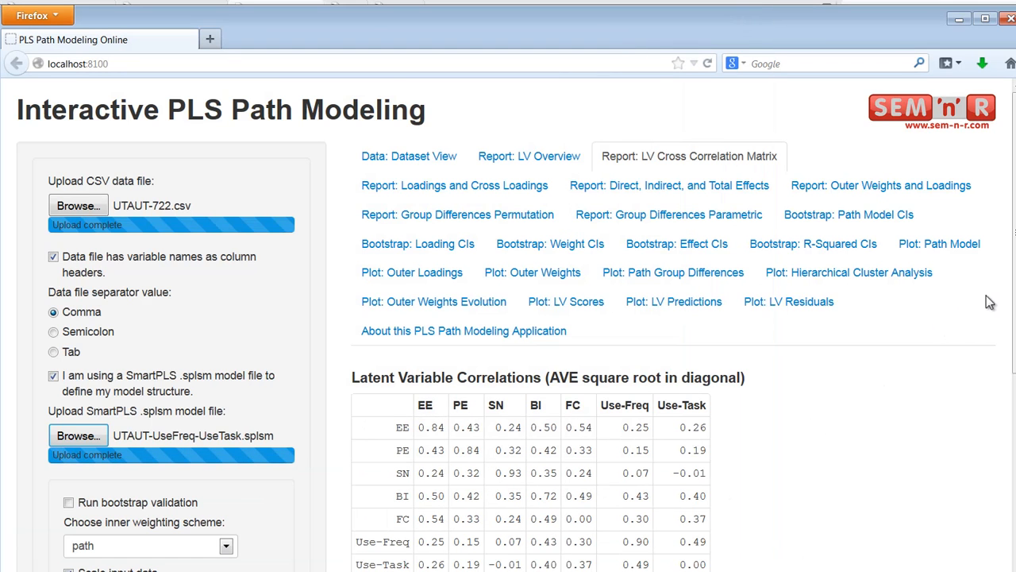
- Examine the latent variable correlations of the UseFreq-UseTask model, followed by the LV Overview reliability table
{"action": "scroll", "coordinate": [1014, 293], "scroll_direction": "down", "scroll_amount": 3}
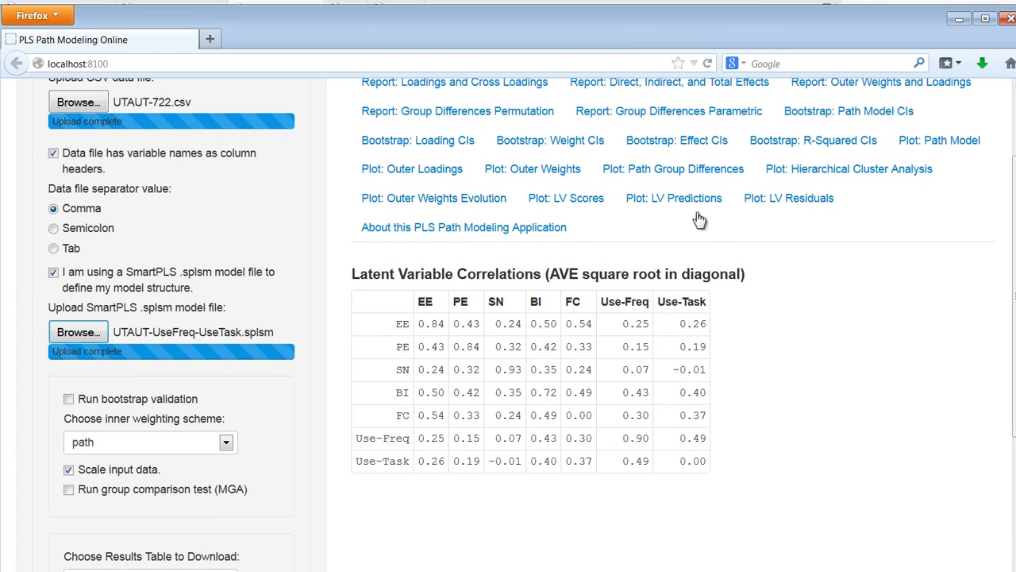
{"action": "scroll", "coordinate": [1002, 286], "scroll_direction": "up", "scroll_amount": 2}
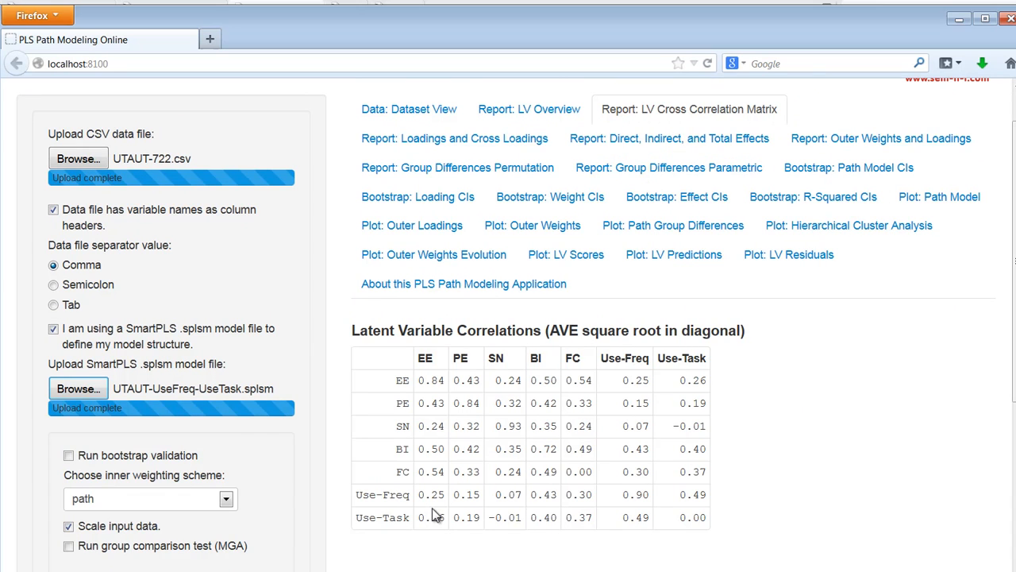
{"action": "left_click", "coordinate": [537, 115]}
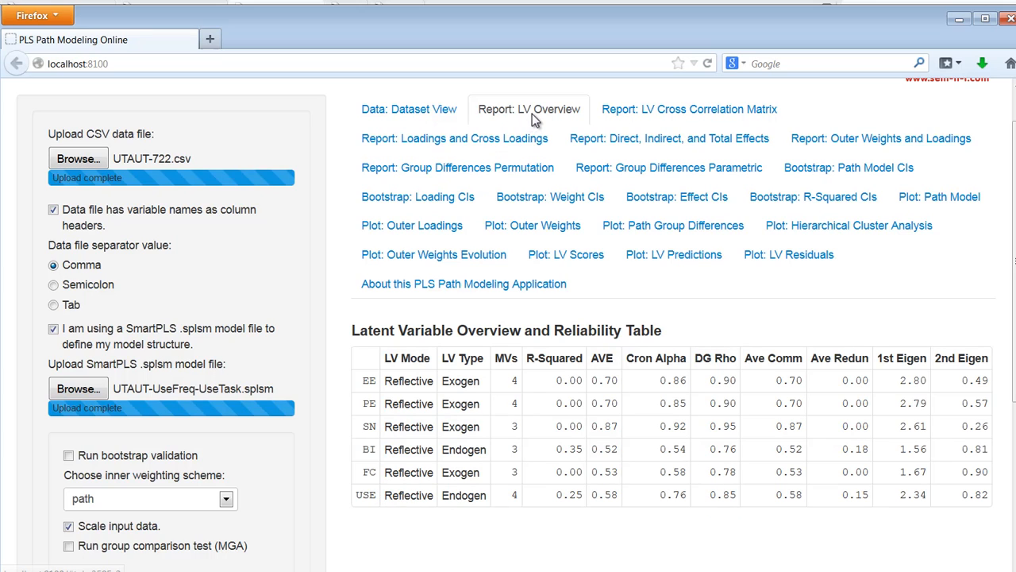
{"action": "left_click", "coordinate": [620, 109]}
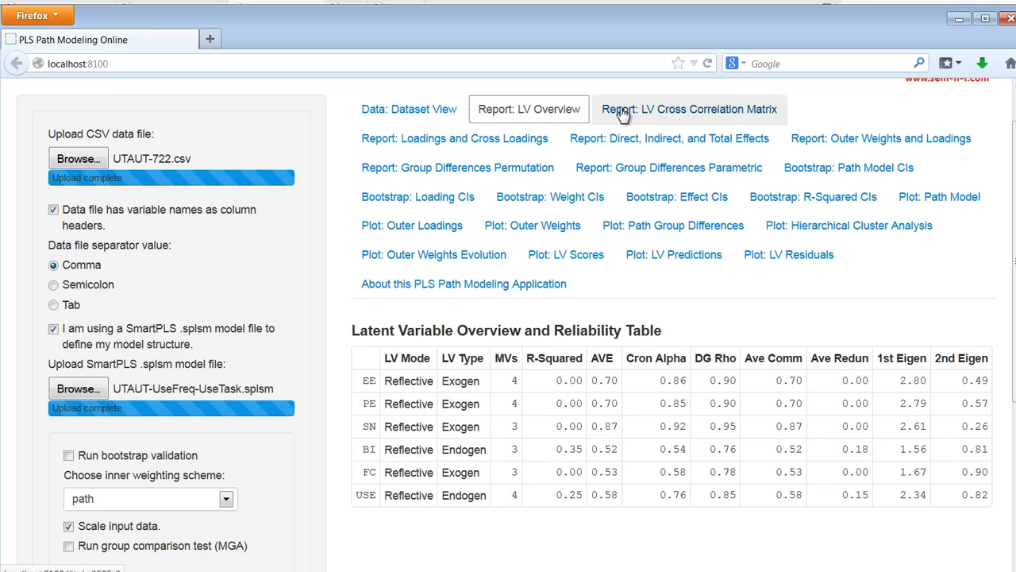
{"action": "left_click", "coordinate": [517, 116]}
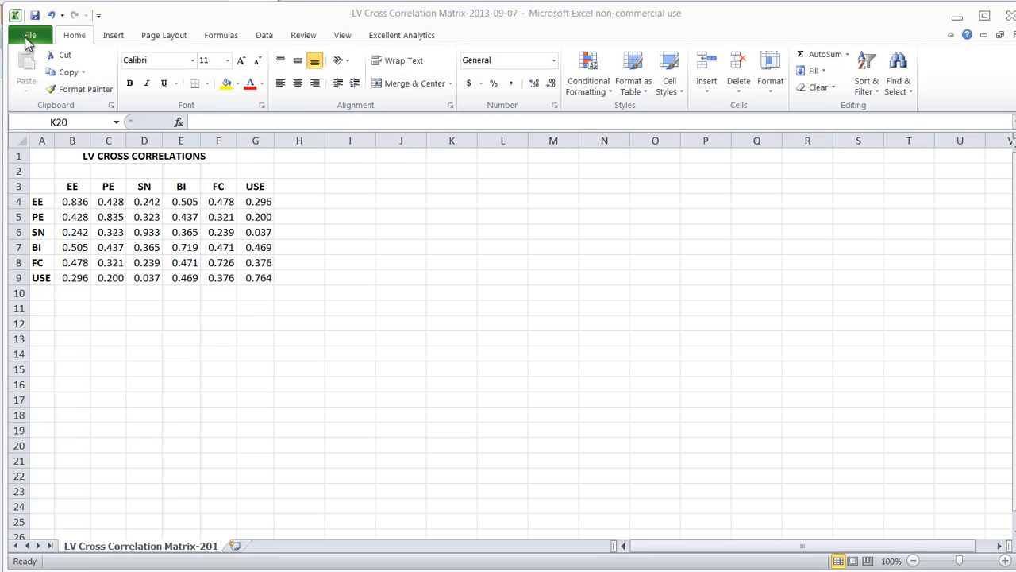
- Save the LV cross correlations worksheet as a PDF named LV Cross Correlation Matrix-2013-09-07 in the Downloads folder
{"action": "left_click", "coordinate": [26, 44]}
{"action": "left_click", "coordinate": [25, 38]}
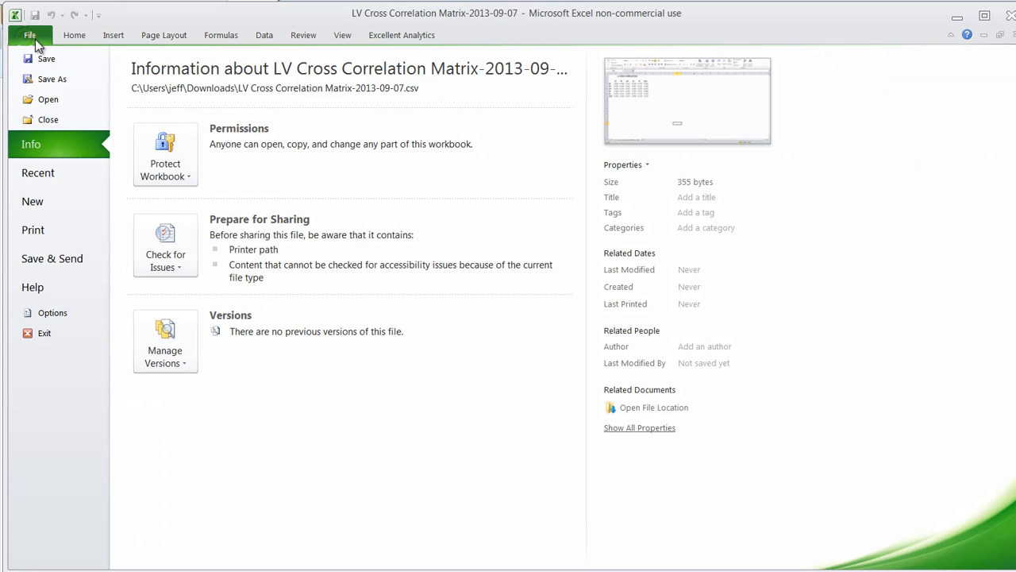
{"action": "left_click", "coordinate": [43, 78]}
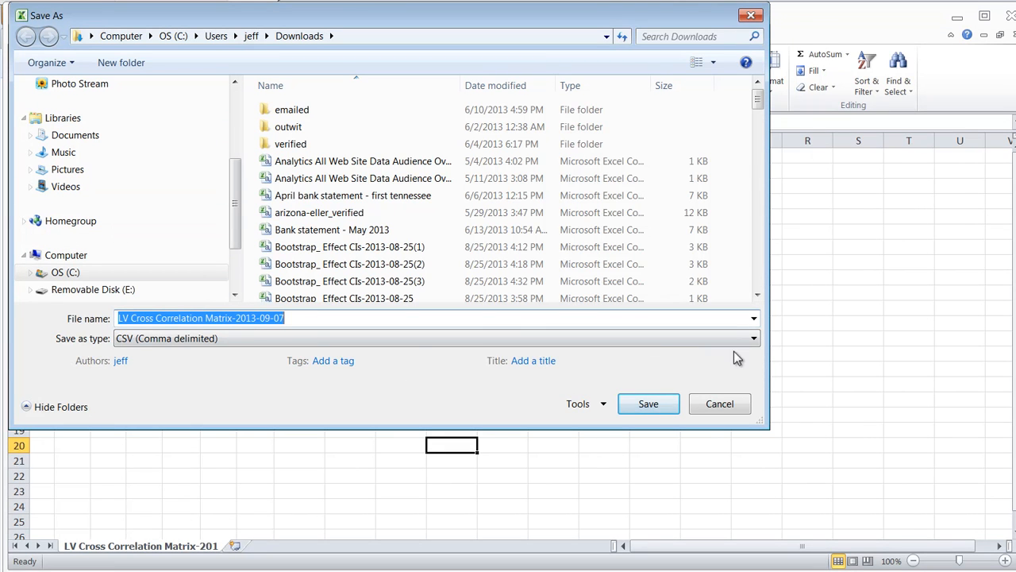
{"action": "left_click", "coordinate": [755, 339]}
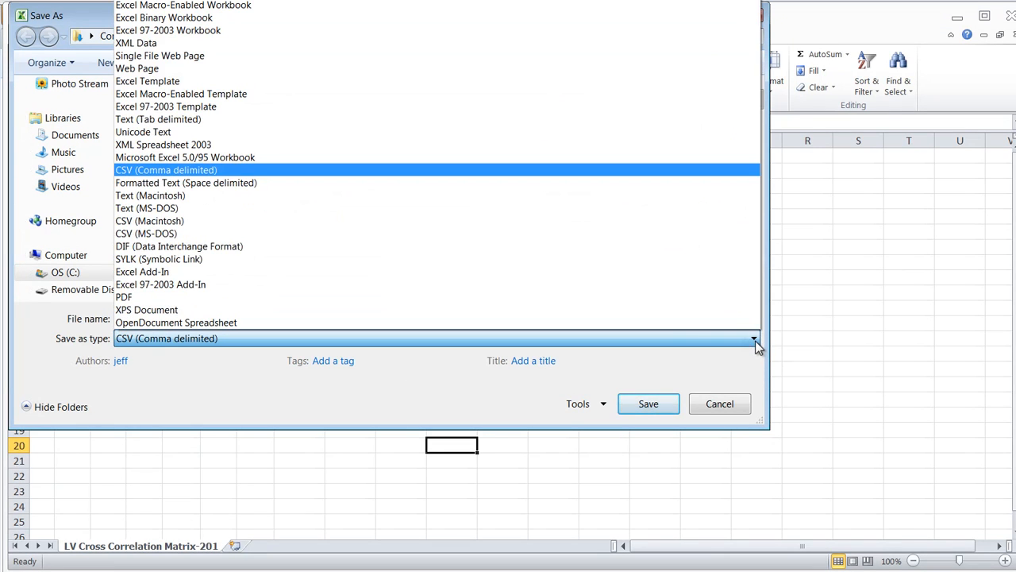
{"action": "left_click", "coordinate": [462, 298]}
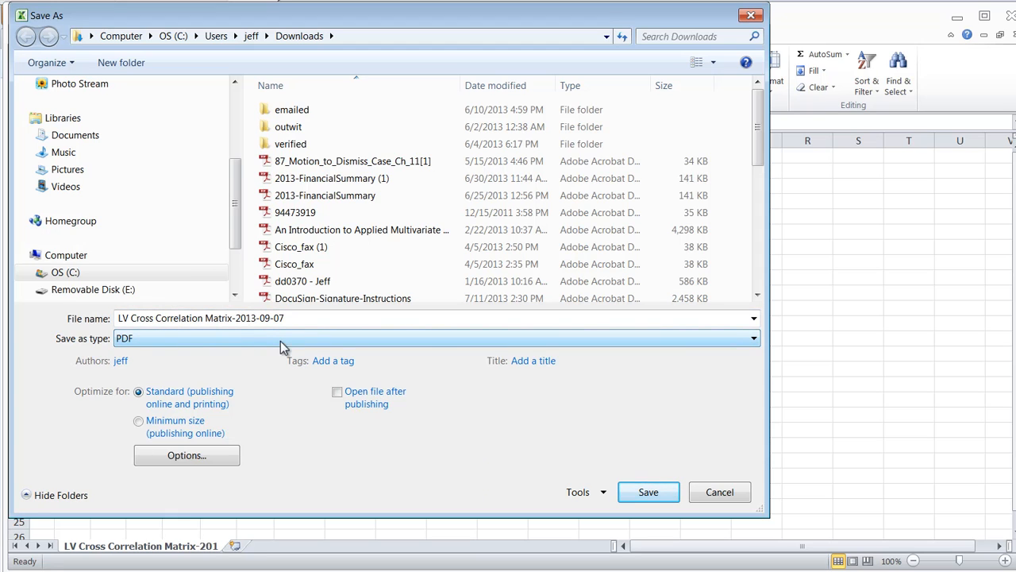
{"action": "left_click", "coordinate": [649, 492]}
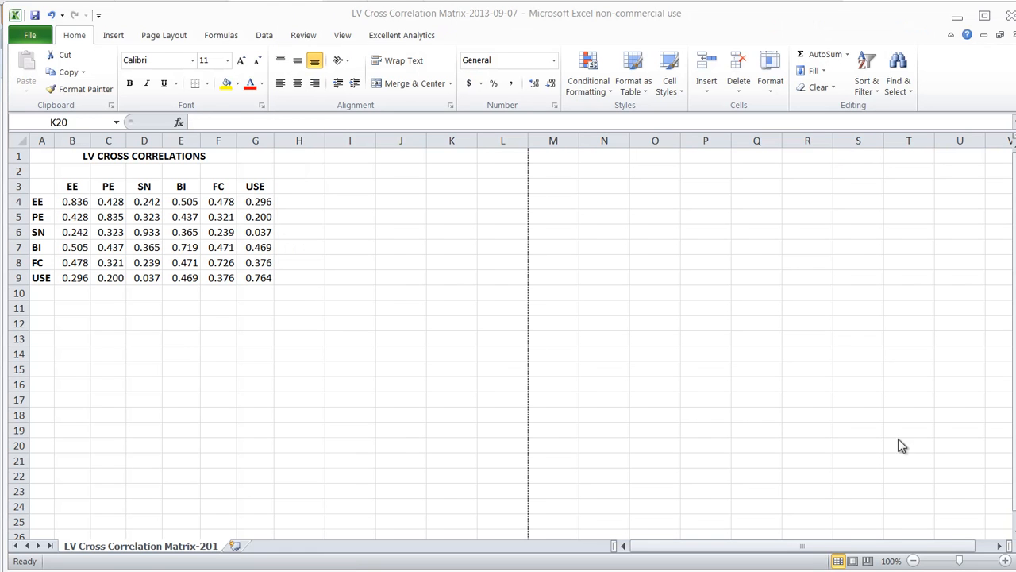
{"action": "left_click", "coordinate": [1006, 16]}
{"action": "left_click", "coordinate": [536, 317]}
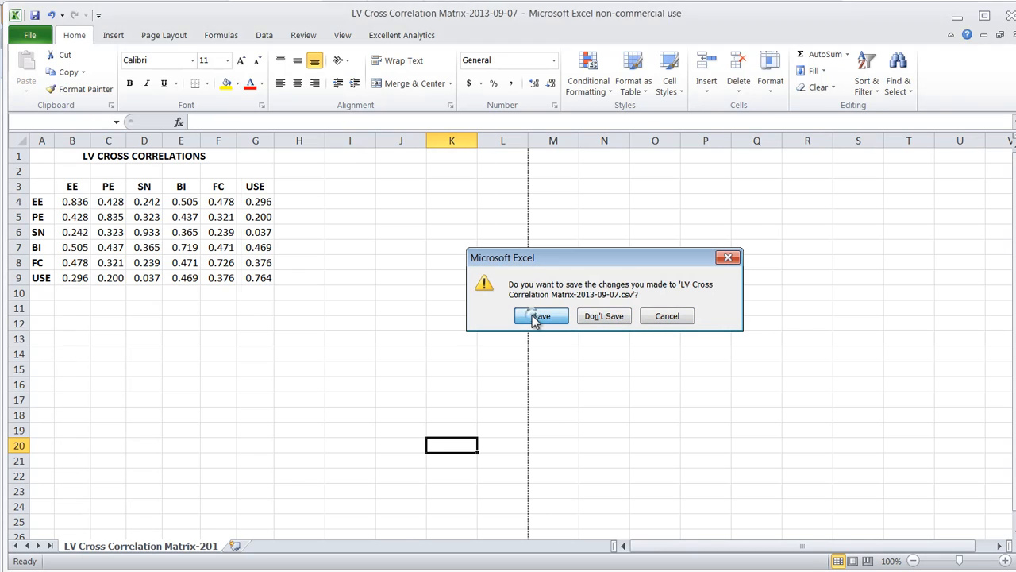
{"action": "left_click", "coordinate": [701, 406]}
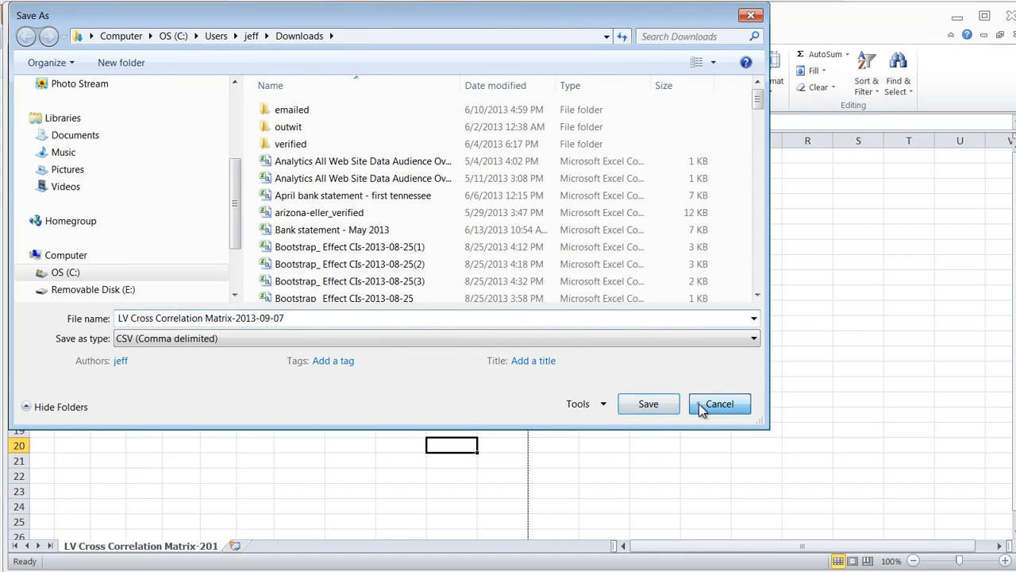
{"action": "left_click", "coordinate": [665, 317]}
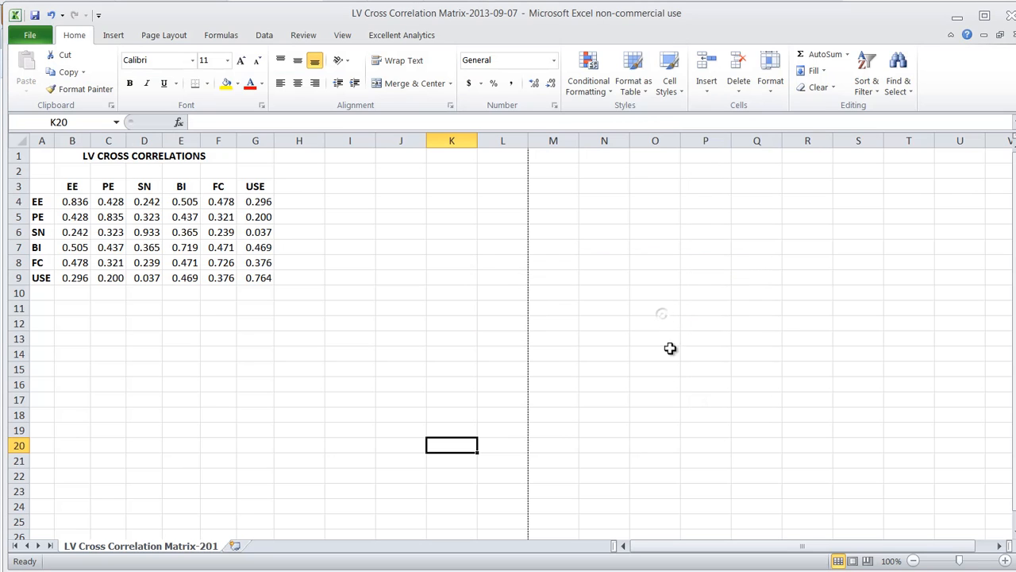
- Switch to the Firefox PLS page and view the UseFreq-UseTask model's LV Cross Correlation Matrix and Loadings and Cross Loadings reports
{"action": "key", "text": "alt+Tab"}
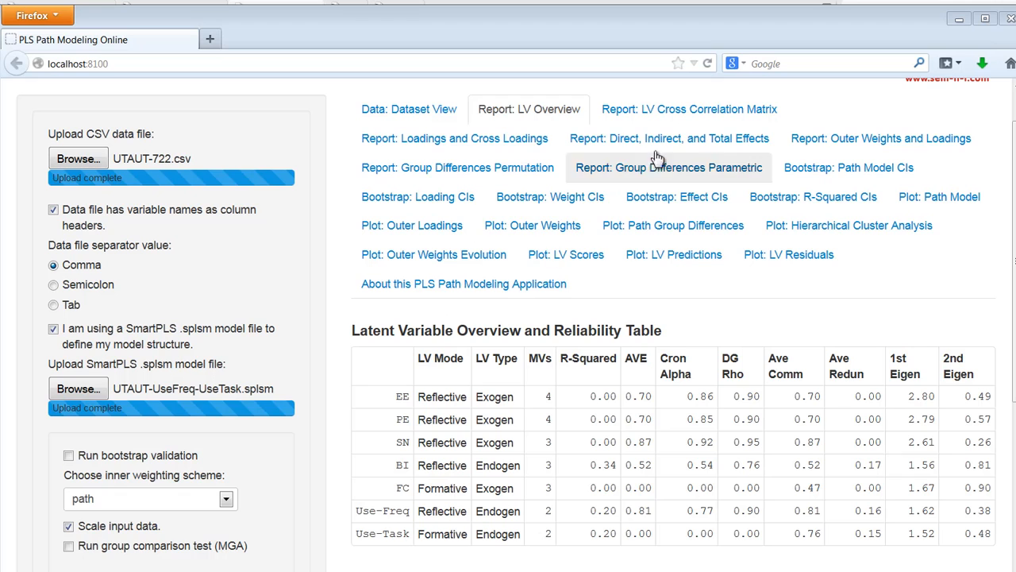
{"action": "left_click", "coordinate": [648, 111]}
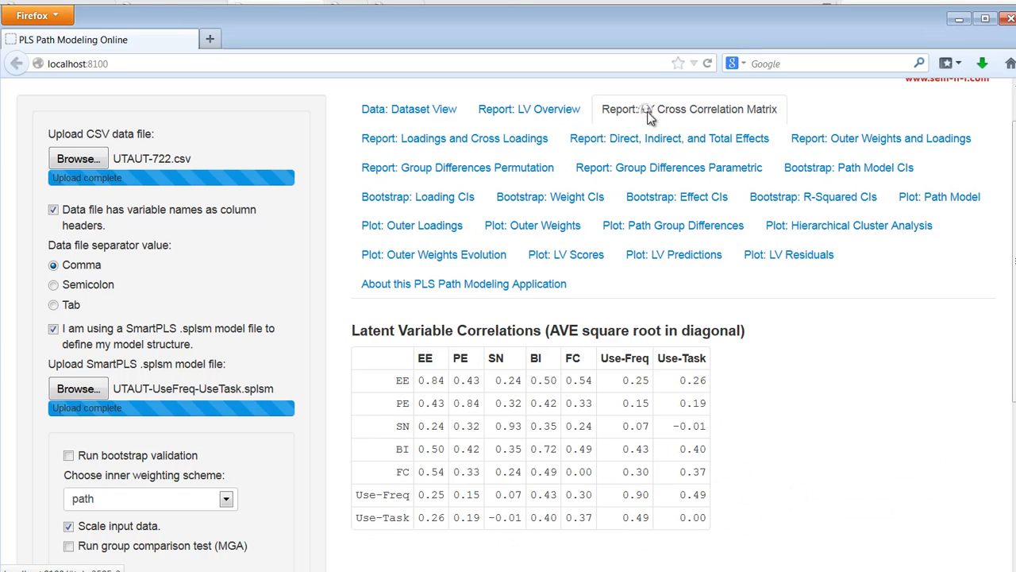
{"action": "left_click", "coordinate": [492, 143]}
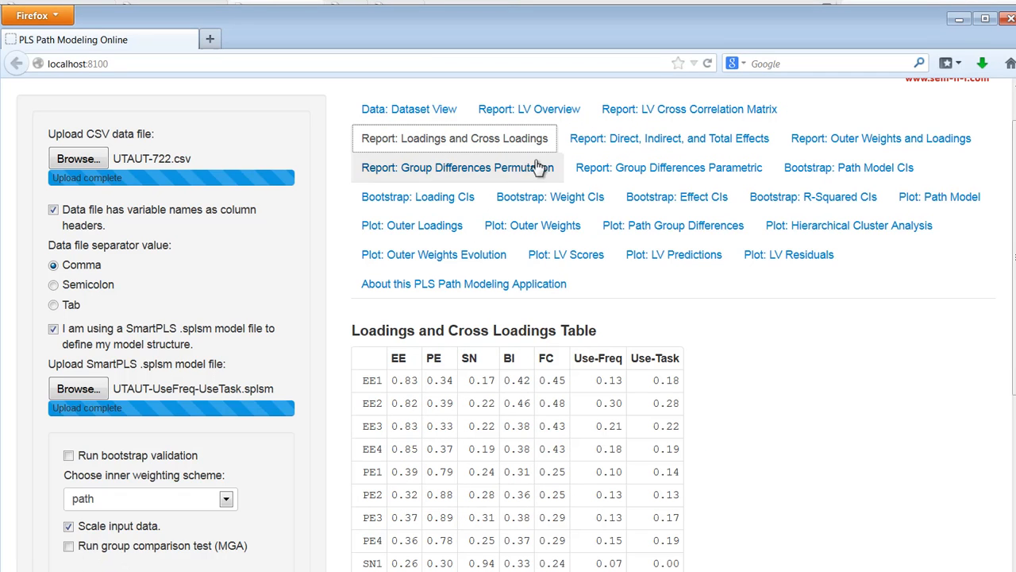
- Reopen the LV Cross Correlation Matrix report and compare it with the UTAUT-UseFreq-UseTask path diagram in SmartPLS
{"action": "left_click", "coordinate": [671, 115]}
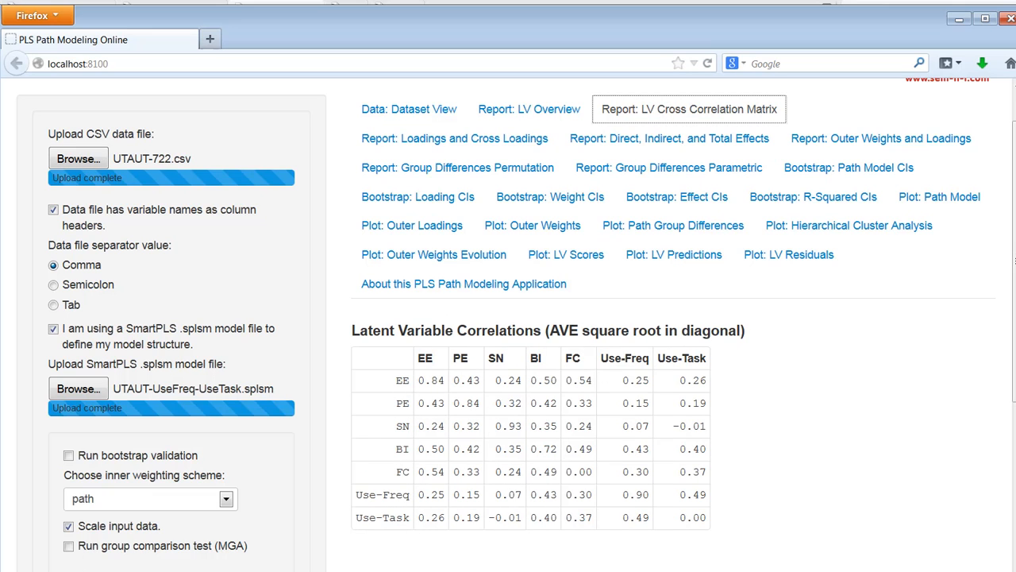
{"action": "key", "text": "alt+Tab"}
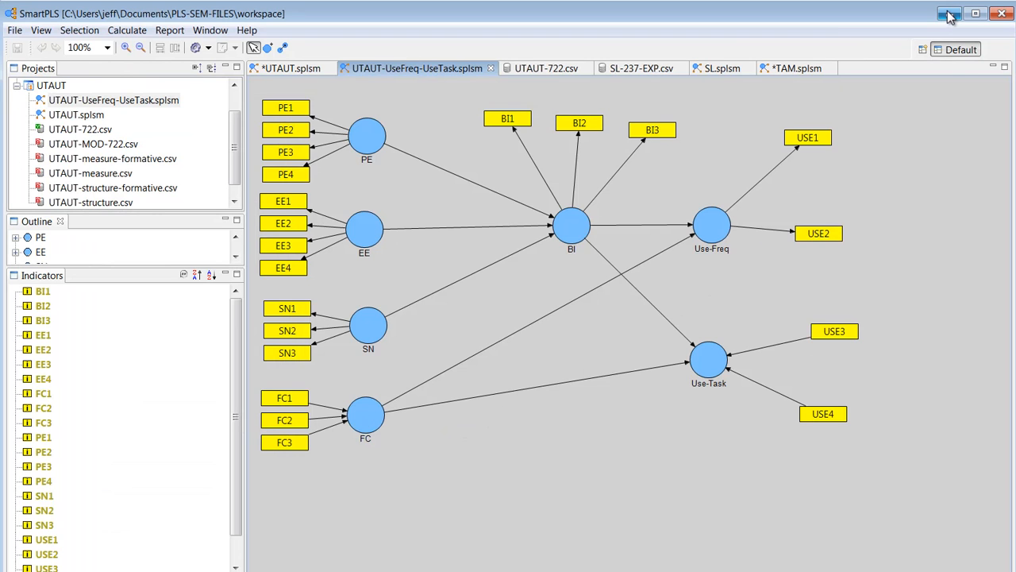
{"action": "key", "text": "alt+Tab"}
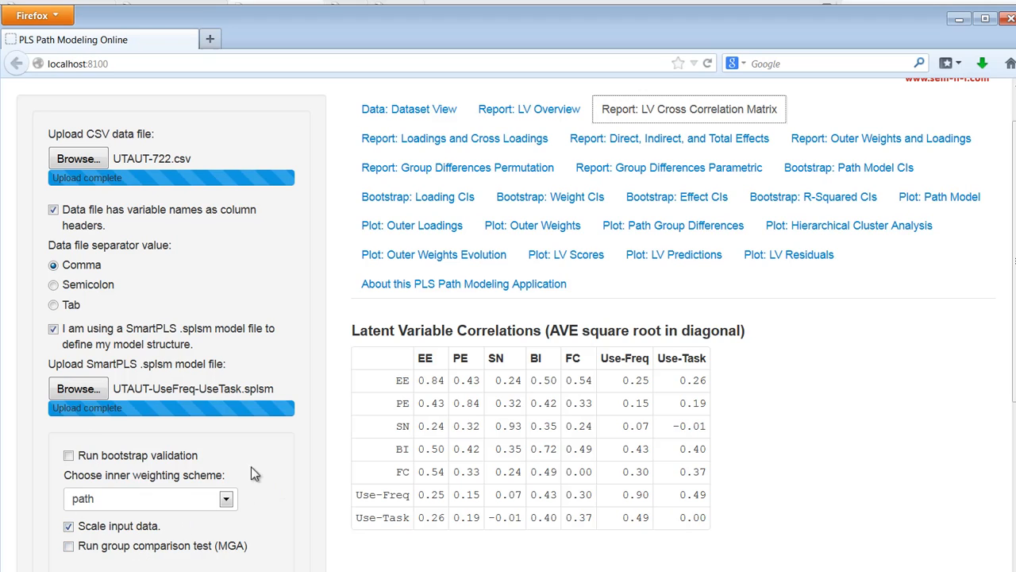
- Disable the SmartPLS model file option and view the Direct, Indirect, and Total Effects report for the CSV-specified model
{"action": "left_click", "coordinate": [53, 329]}
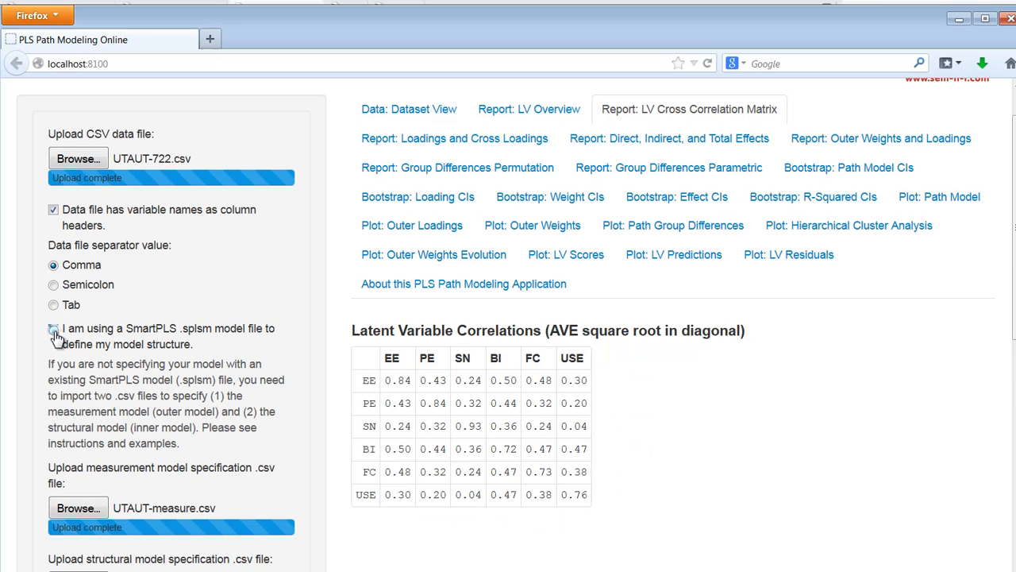
{"action": "left_click", "coordinate": [646, 141]}
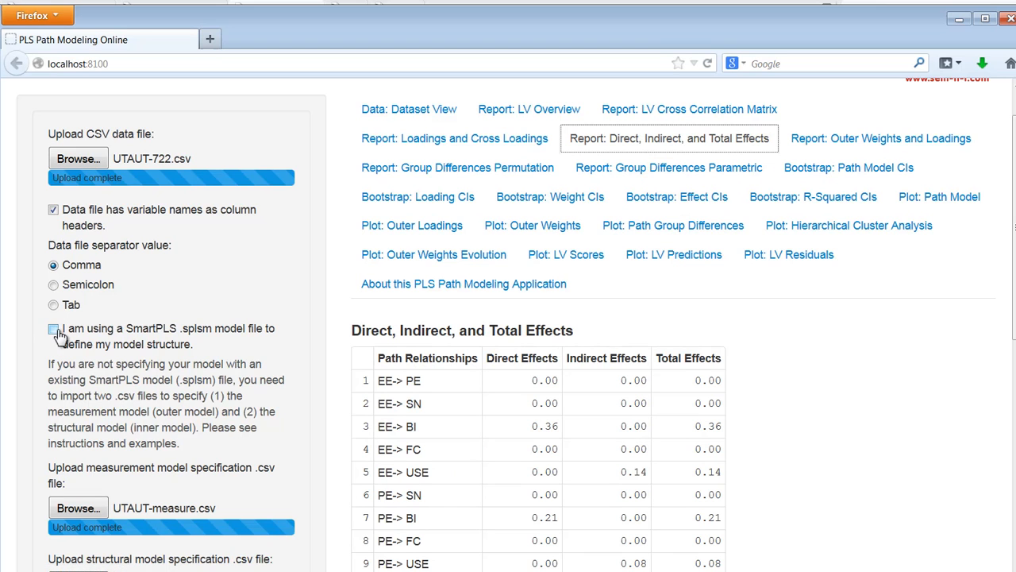
{"action": "left_click", "coordinate": [53, 329]}
{"action": "left_click", "coordinate": [53, 328]}
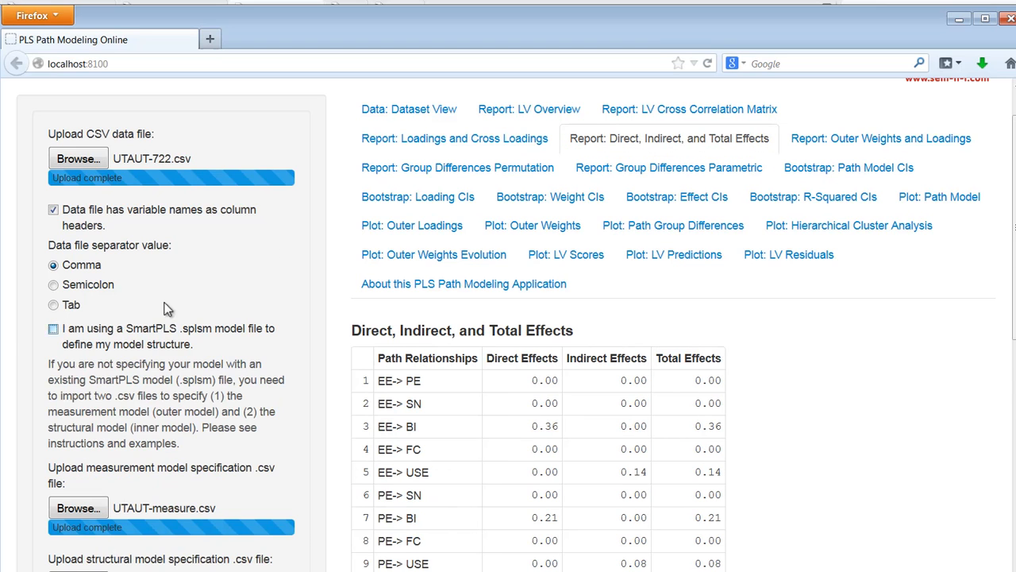
- Compare the LV Overview report between the CSV-specified and SmartPLS models, leaving the SmartPLS model file option disabled
{"action": "left_click", "coordinate": [531, 112]}
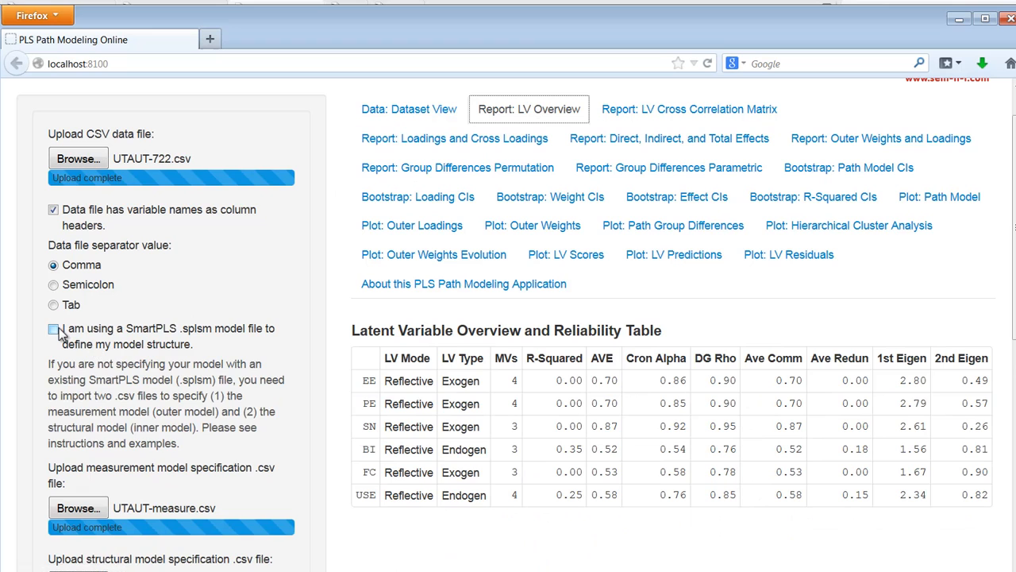
{"action": "left_click", "coordinate": [54, 328]}
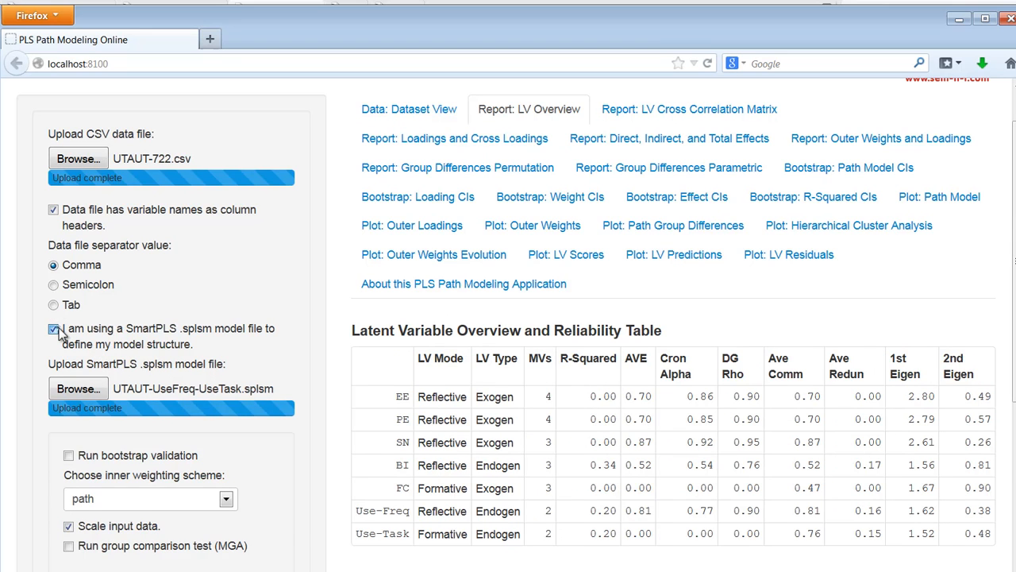
{"action": "left_click", "coordinate": [54, 328]}
{"action": "left_click", "coordinate": [57, 330]}
{"action": "left_click", "coordinate": [57, 330]}
- Display the LV Scores plot and examine the latent variable score distributions of the CSV-specified model
{"action": "left_click", "coordinate": [566, 255]}
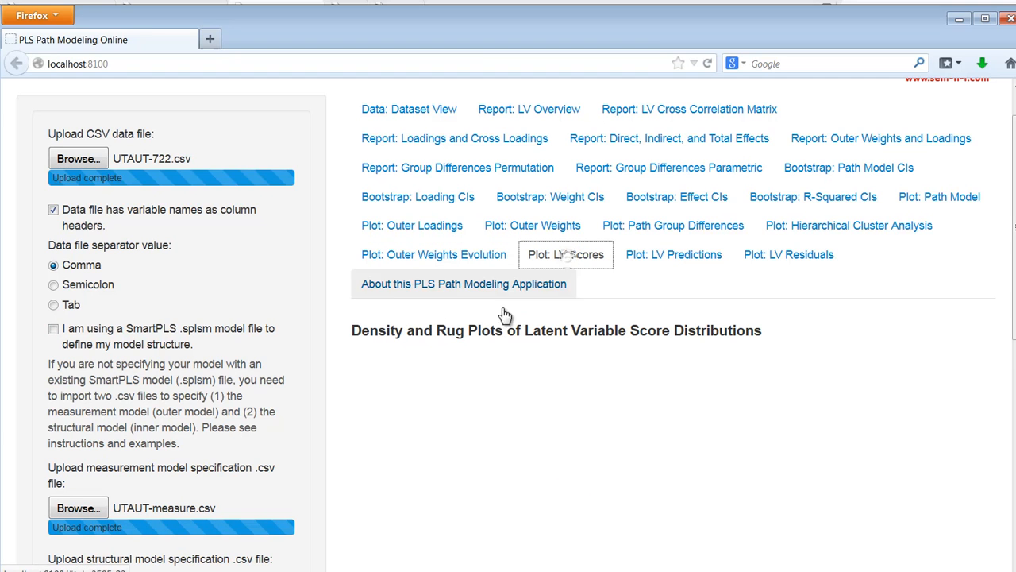
{"action": "scroll", "coordinate": [773, 351], "scroll_direction": "down", "scroll_amount": 5}
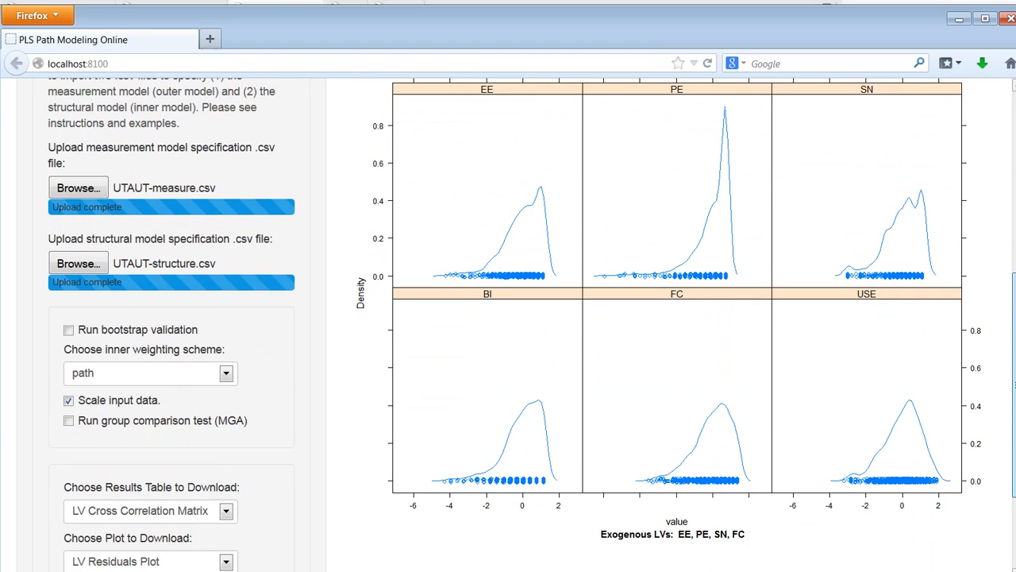
{"action": "scroll", "coordinate": [619, 419], "scroll_direction": "up", "scroll_amount": 1}
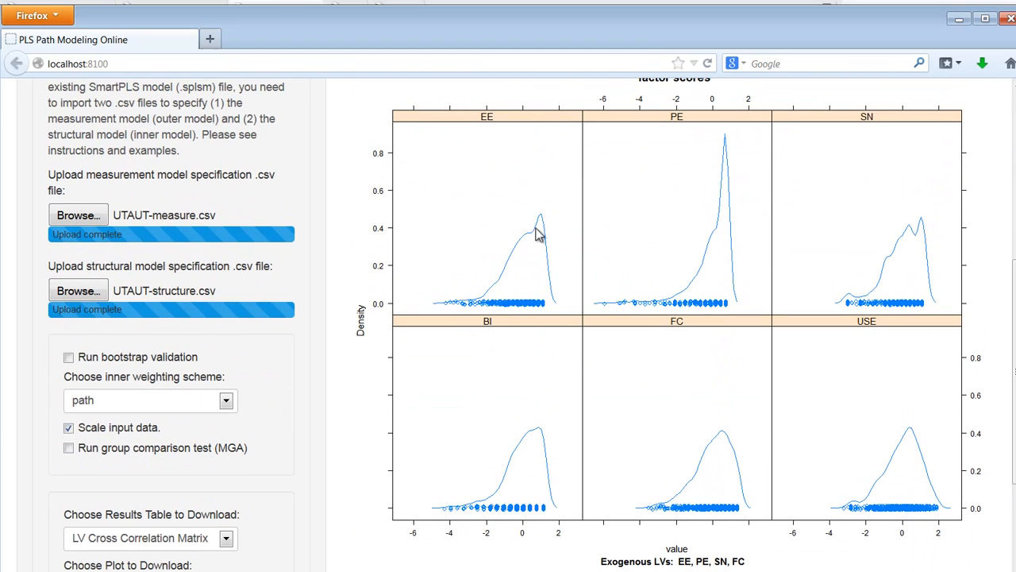
{"action": "scroll", "coordinate": [532, 324], "scroll_direction": "up", "scroll_amount": 2}
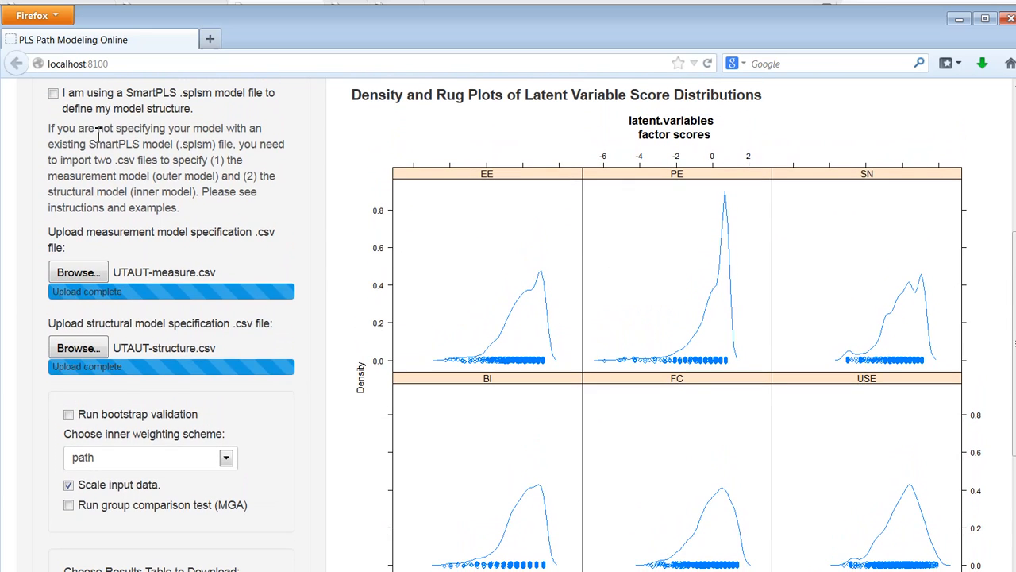
- Alternate between the SmartPLS and CSV model specifications to compare their LV score density plots, ending on the CSV specification
{"action": "left_click", "coordinate": [54, 93]}
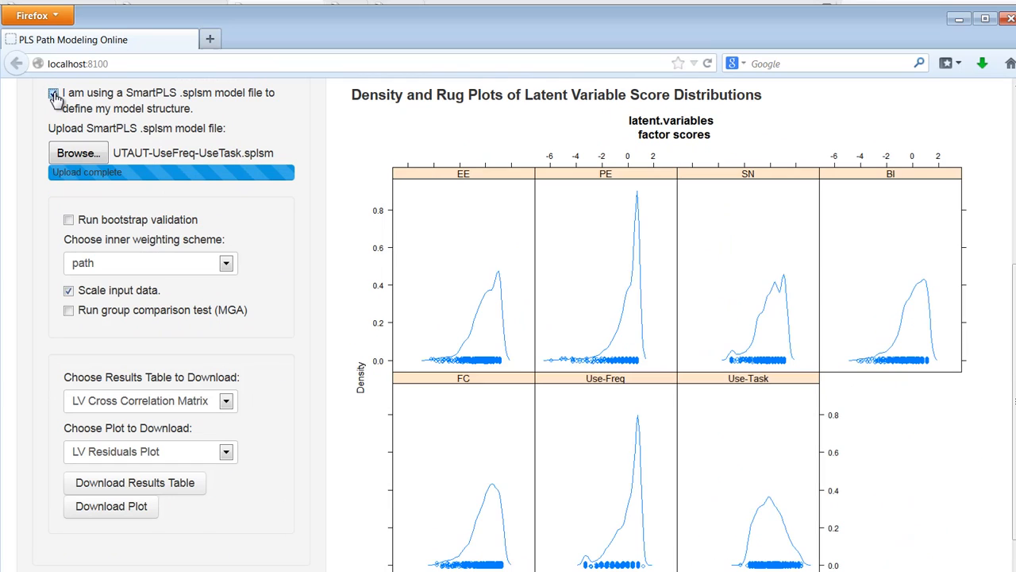
{"action": "left_click", "coordinate": [53, 93]}
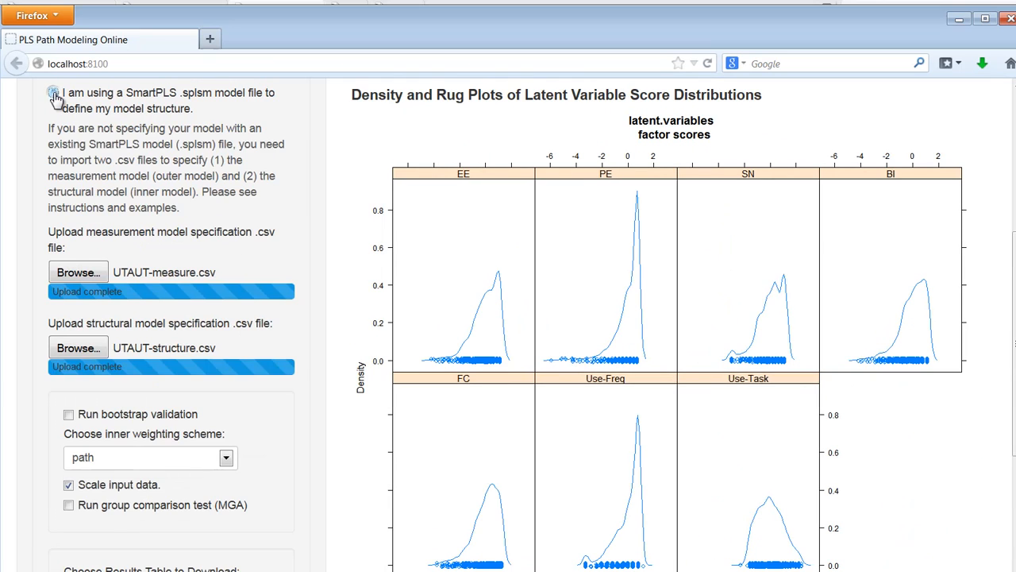
{"action": "left_click", "coordinate": [53, 93]}
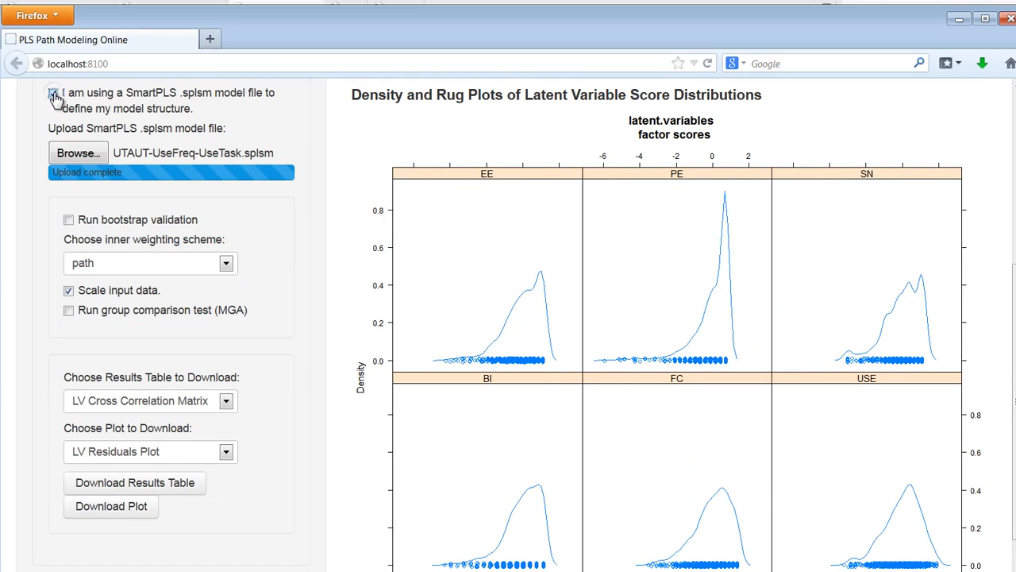
{"action": "left_click", "coordinate": [53, 93]}
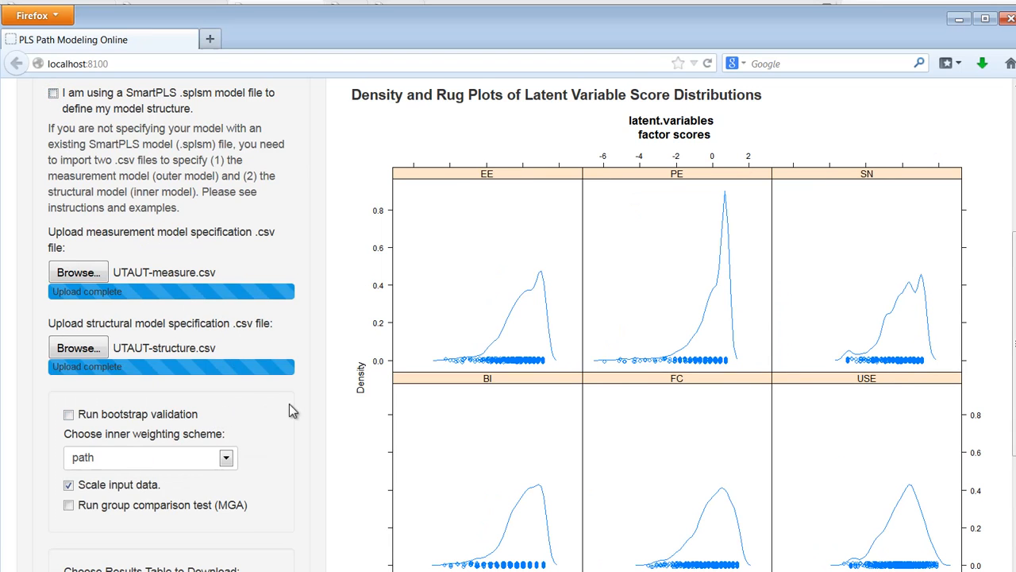
{"action": "scroll", "coordinate": [1013, 341], "scroll_direction": "up", "scroll_amount": 5}
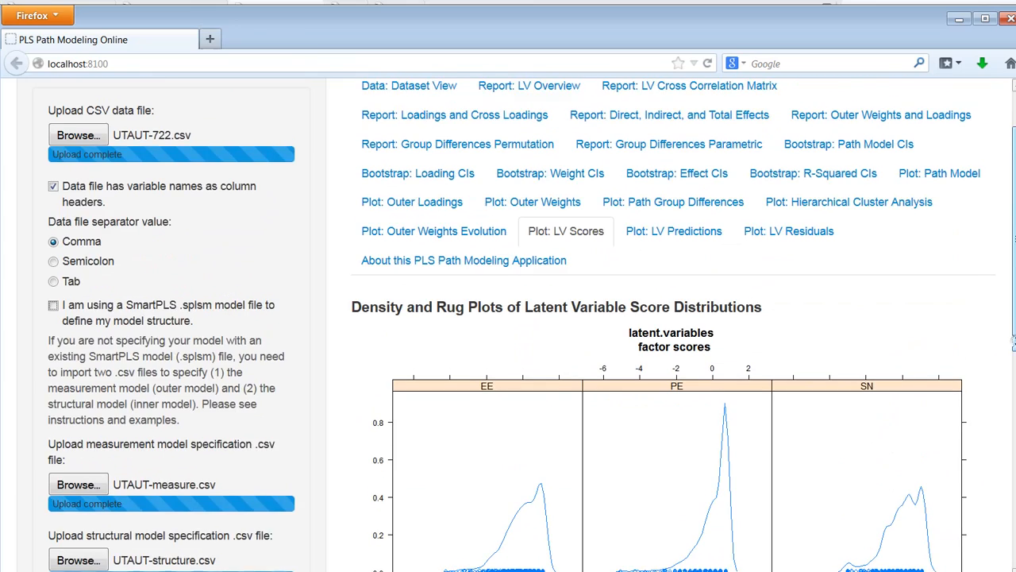
{"action": "scroll", "coordinate": [1013, 342], "scroll_direction": "up", "scroll_amount": 2}
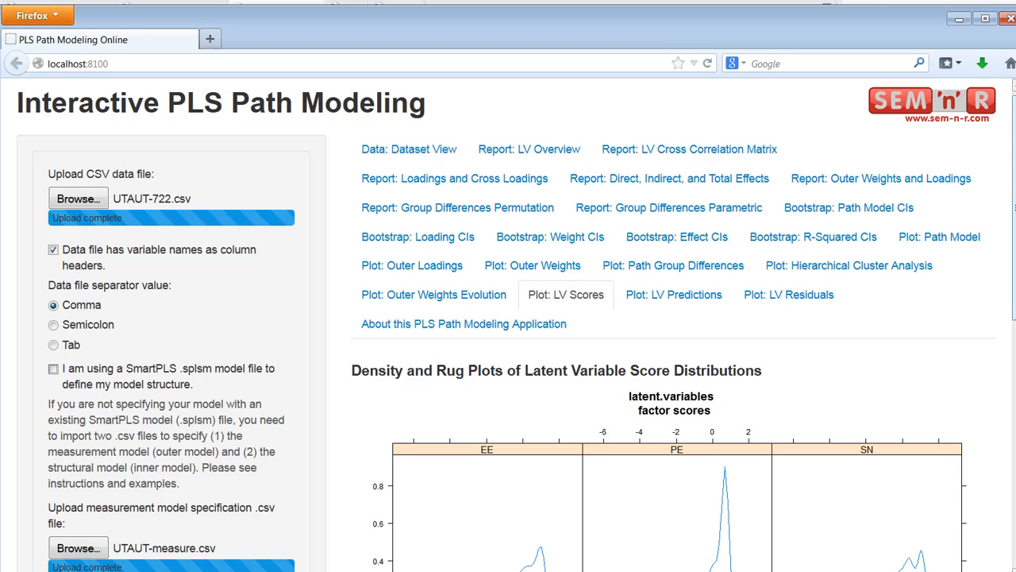
{"action": "left_click_drag", "start_coordinate": [1015, 261], "coordinate": [992, 462]}
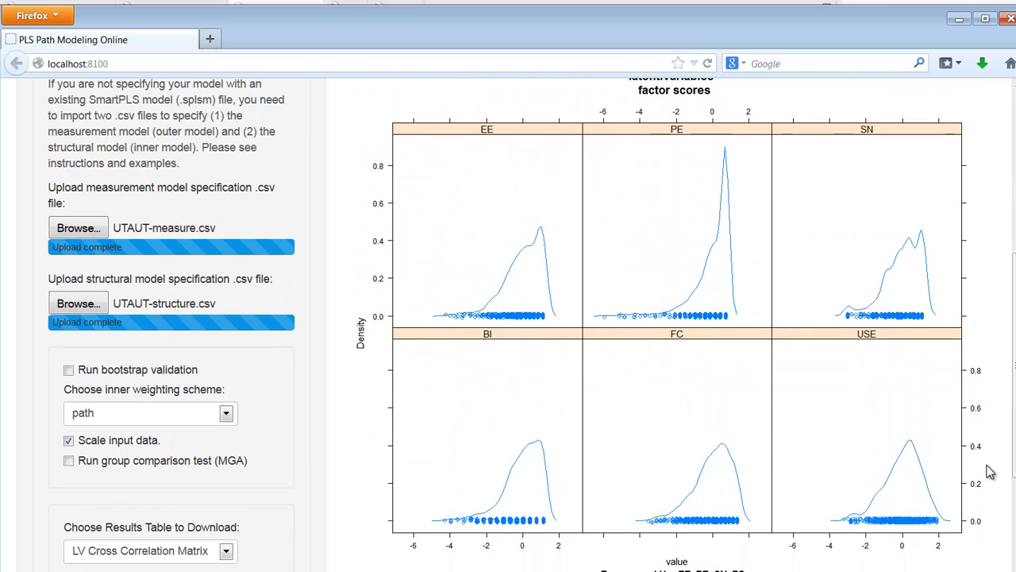